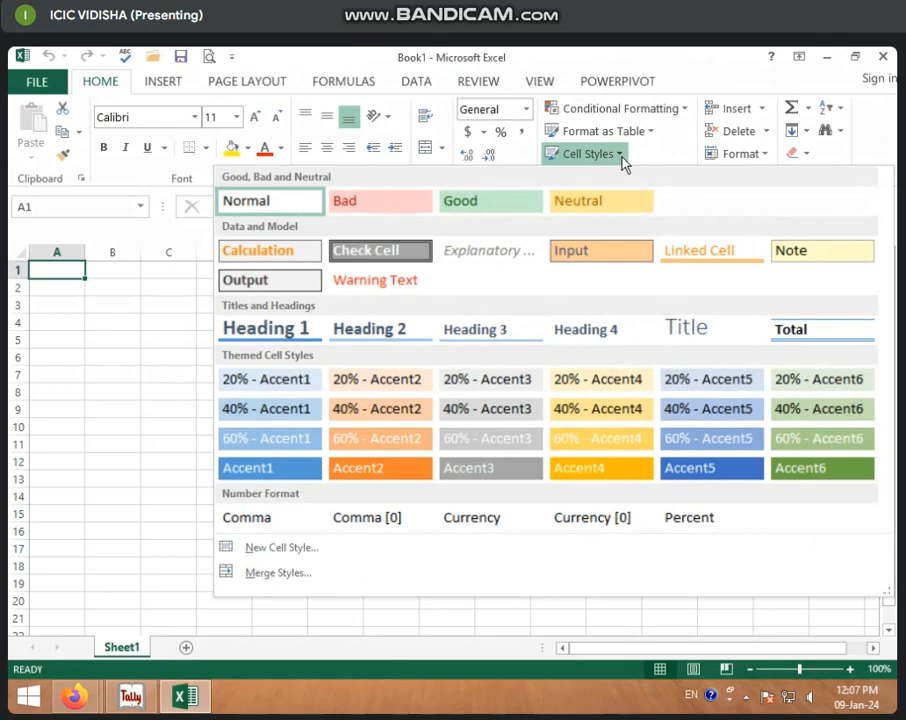
click(161, 334)
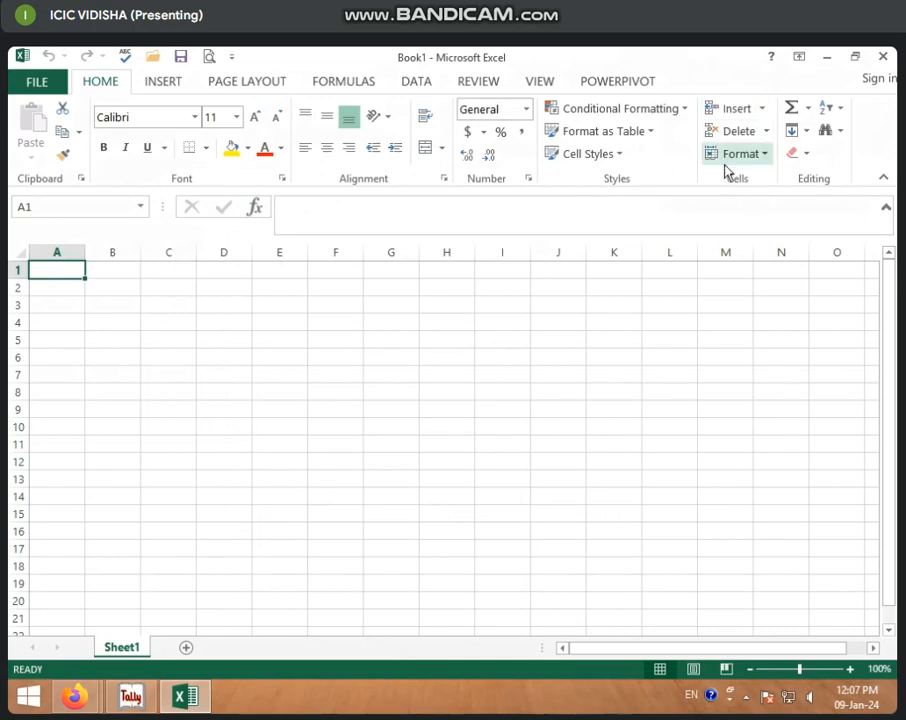
click(331, 475)
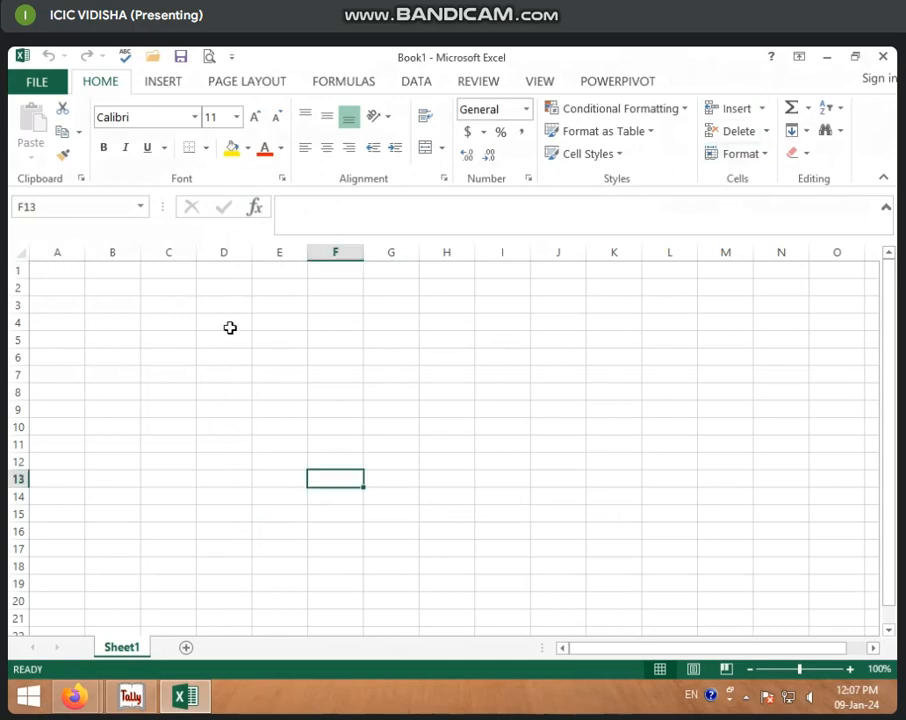
click(36, 84)
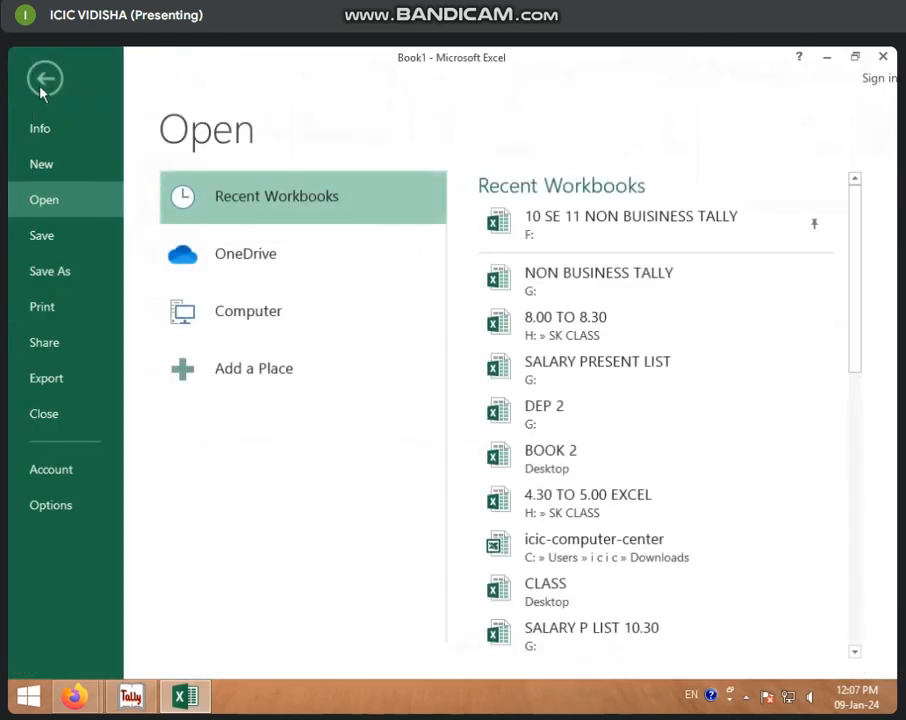
click(41, 88)
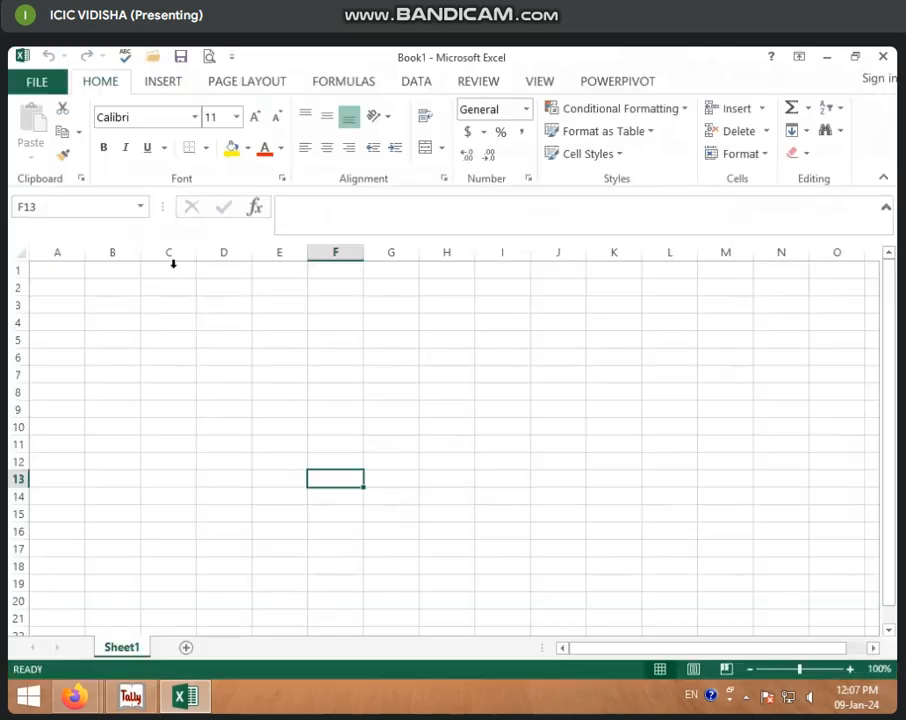
Open the recent workbook 1.00 TO 1.30 CLASS from the BHARTI folder on drive F
click(40, 85)
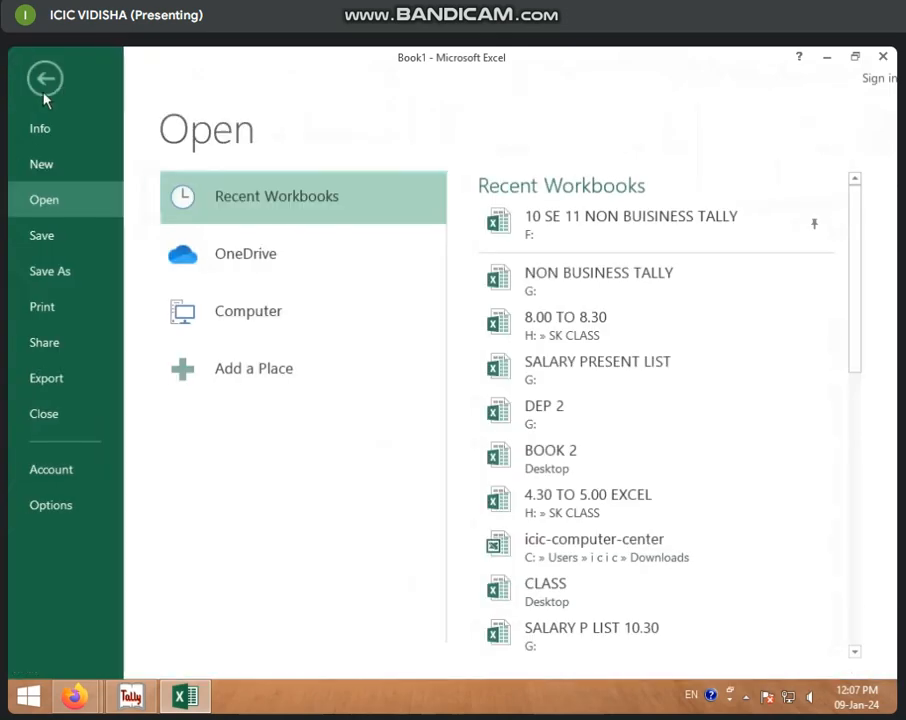
scroll(565, 500, down, 3)
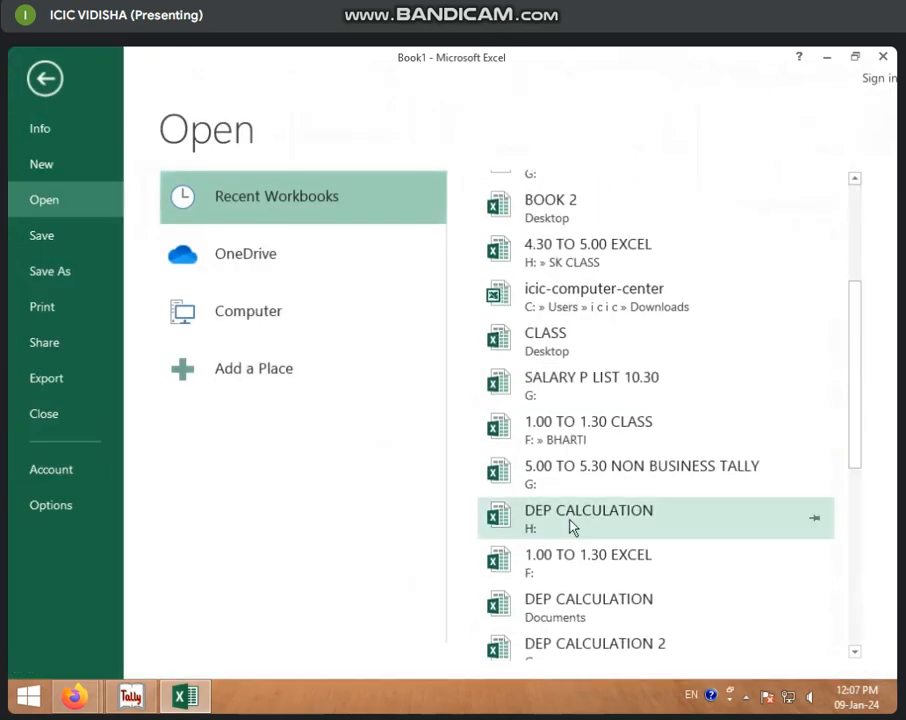
scroll(568, 506, up, 3)
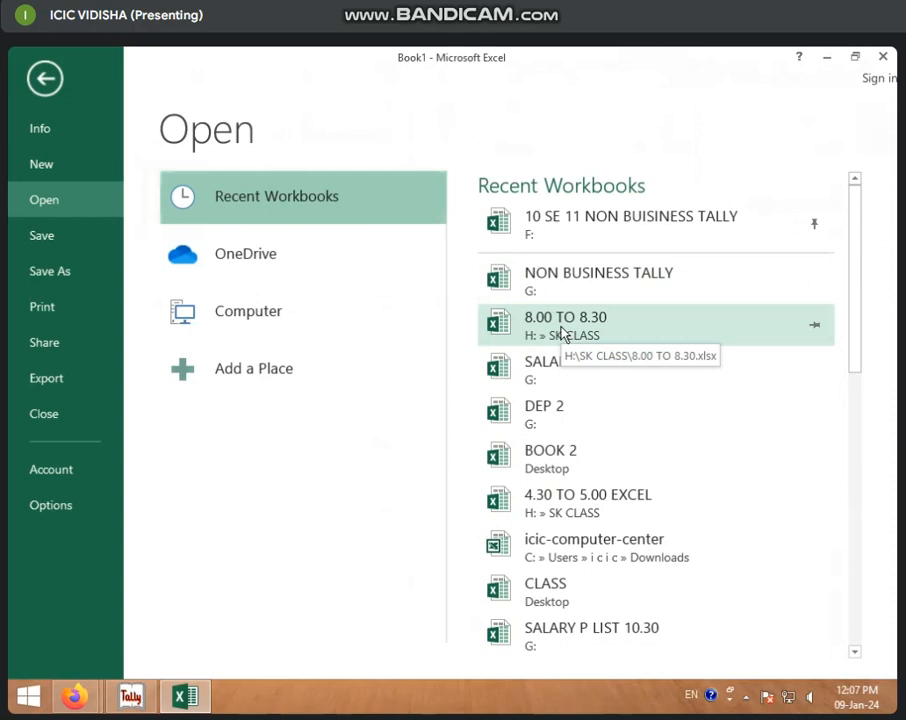
scroll(610, 600, down, 3)
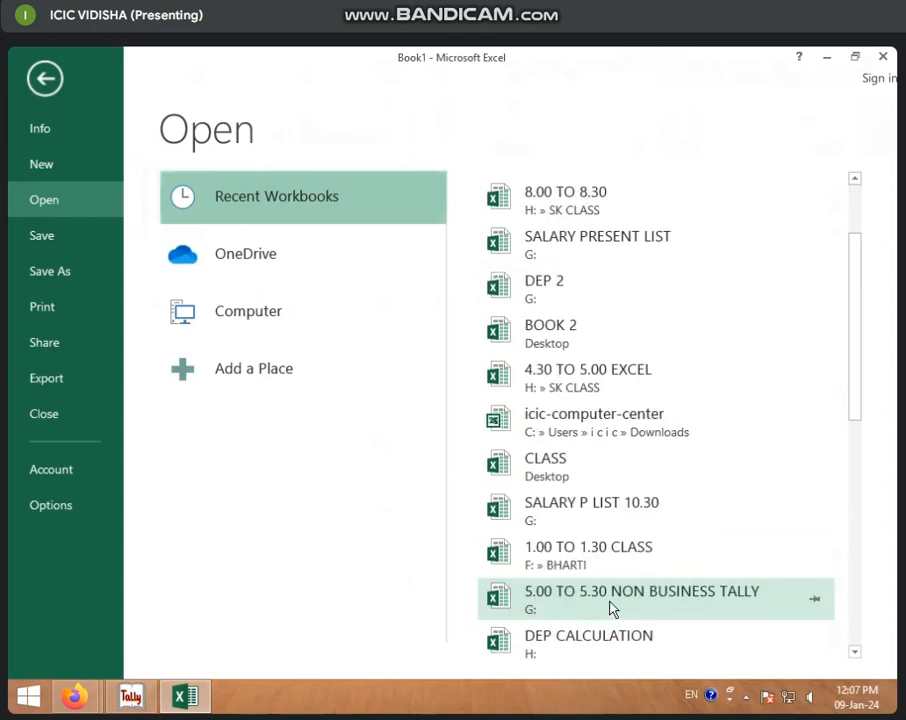
click(586, 567)
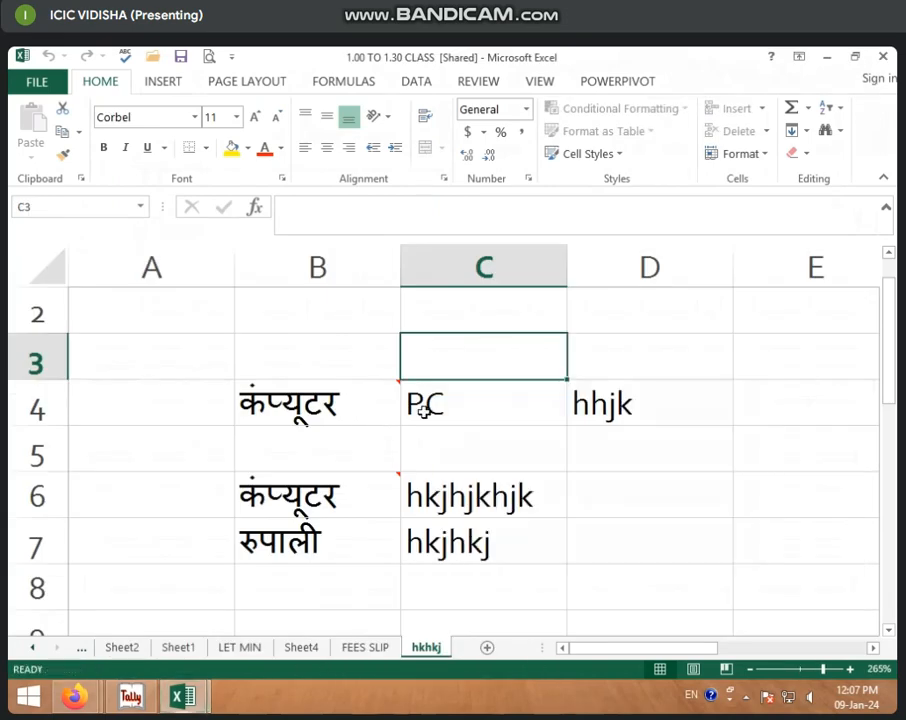
Switch to the LET MIN sheet and zoom it out to 150%
click(483, 433)
scroll(450, 480, down, 3)
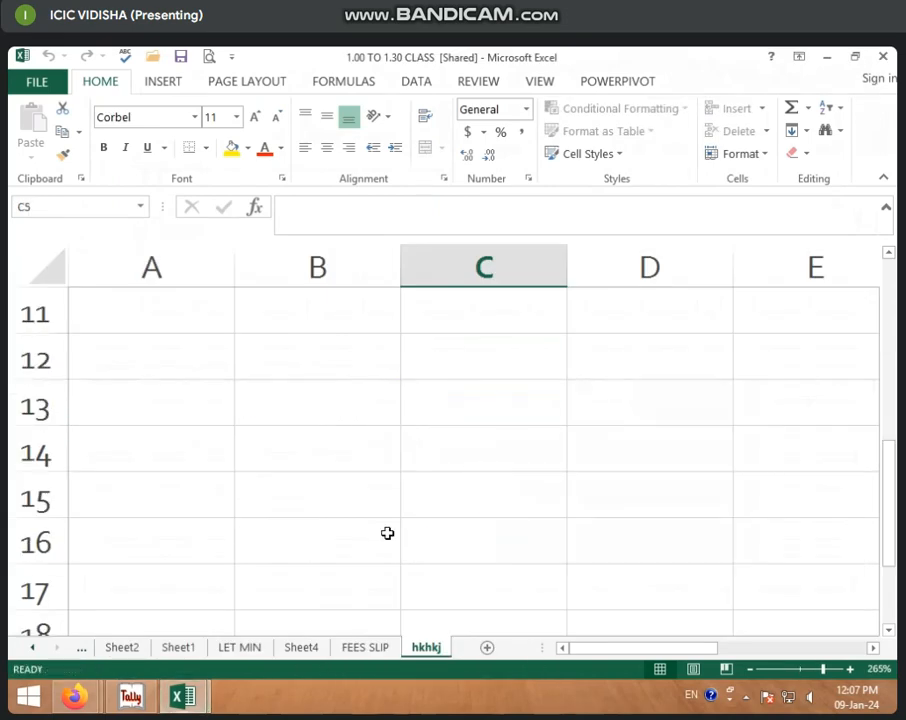
click(178, 648)
click(236, 648)
click(326, 483)
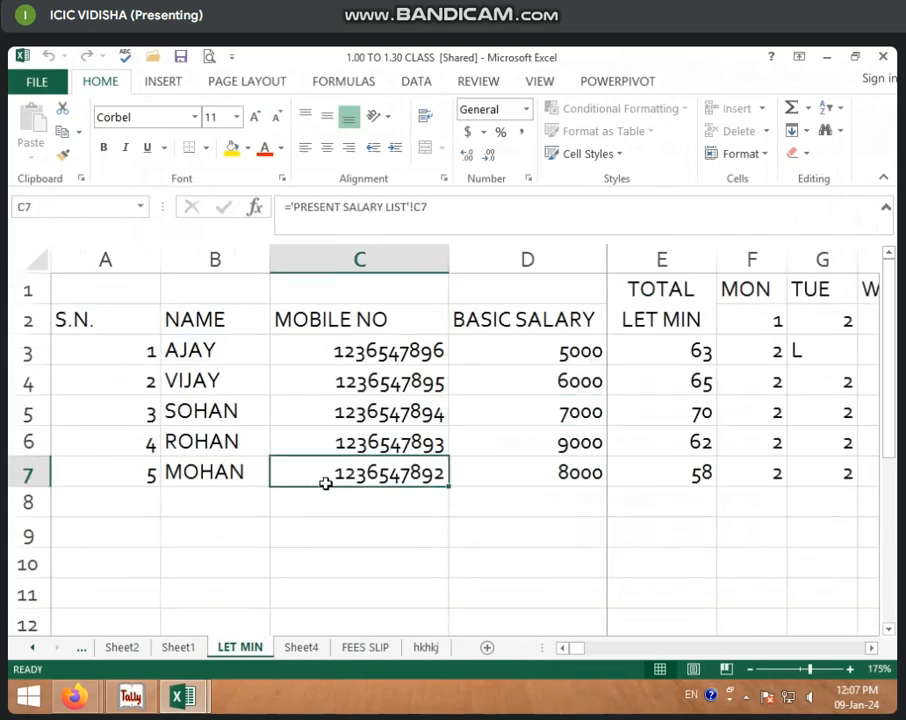
click(418, 386)
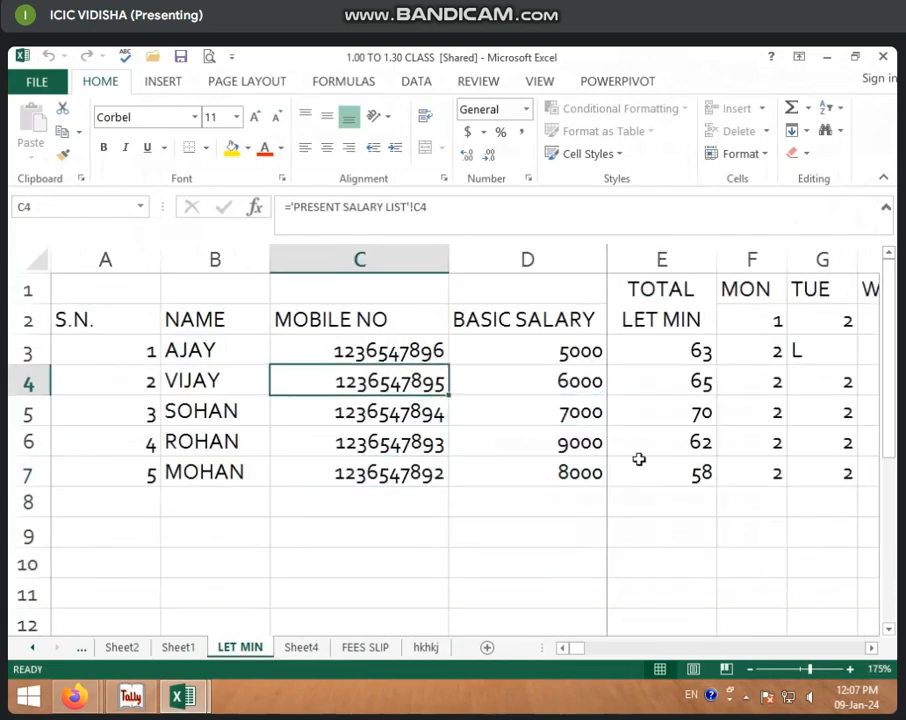
click(752, 669)
click(752, 669)
click(752, 669)
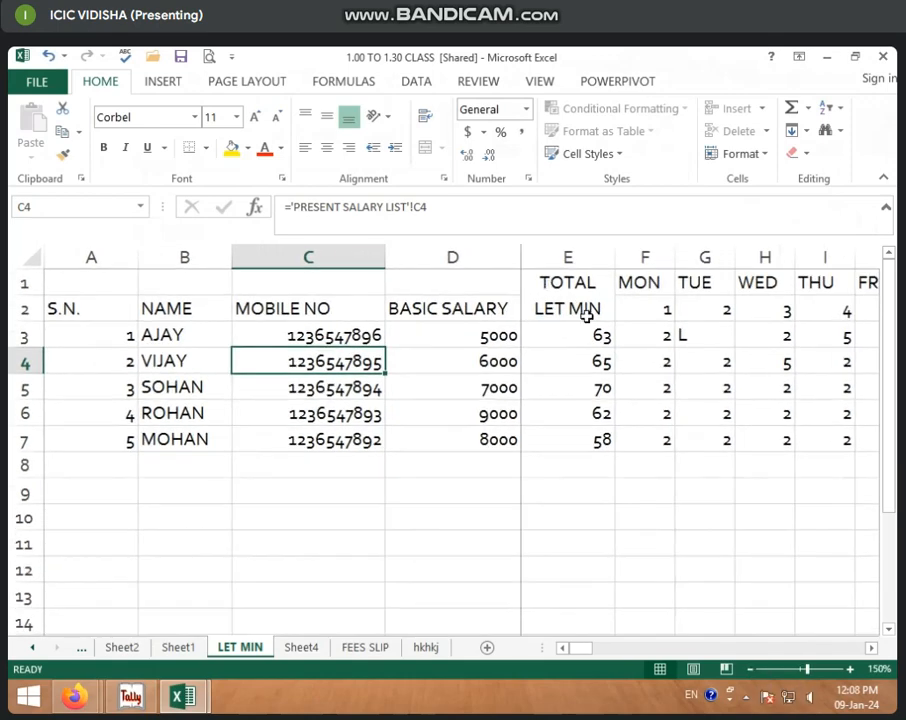
drag(567, 284, 522, 290)
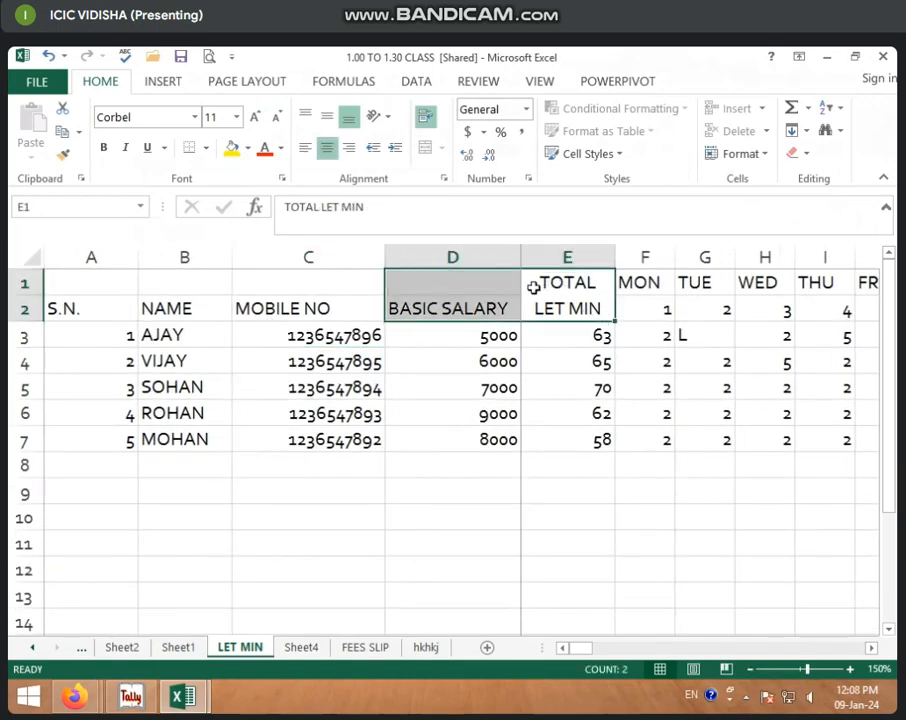
click(417, 464)
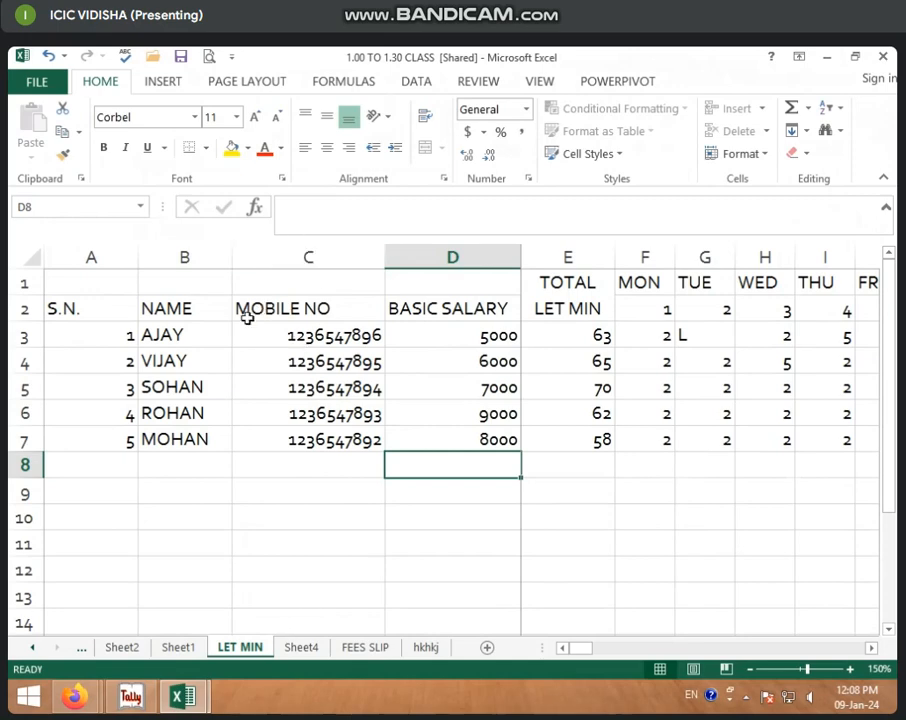
click(237, 257)
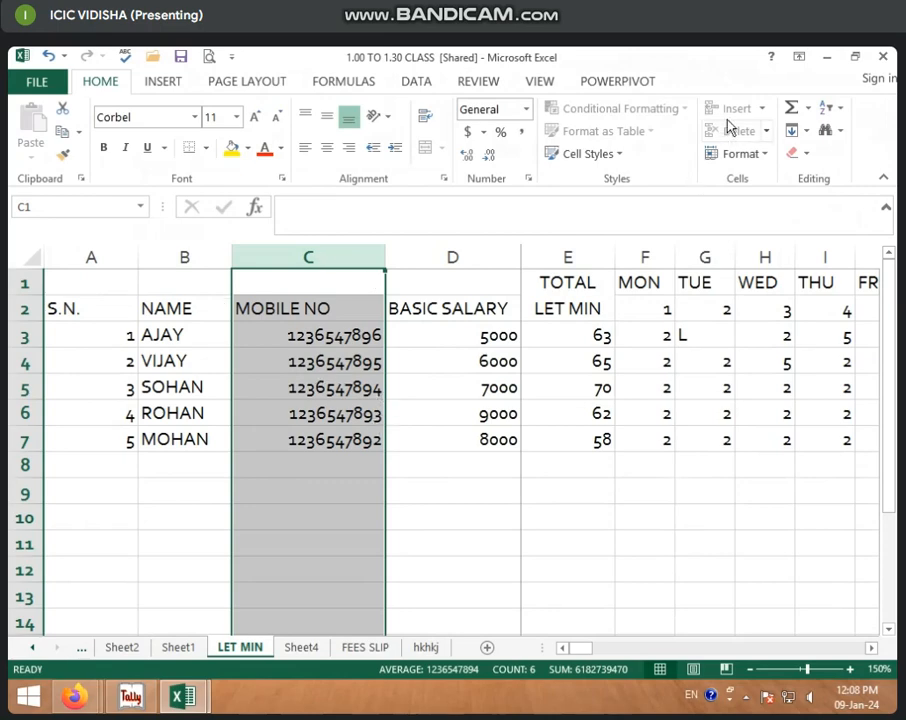
click(600, 436)
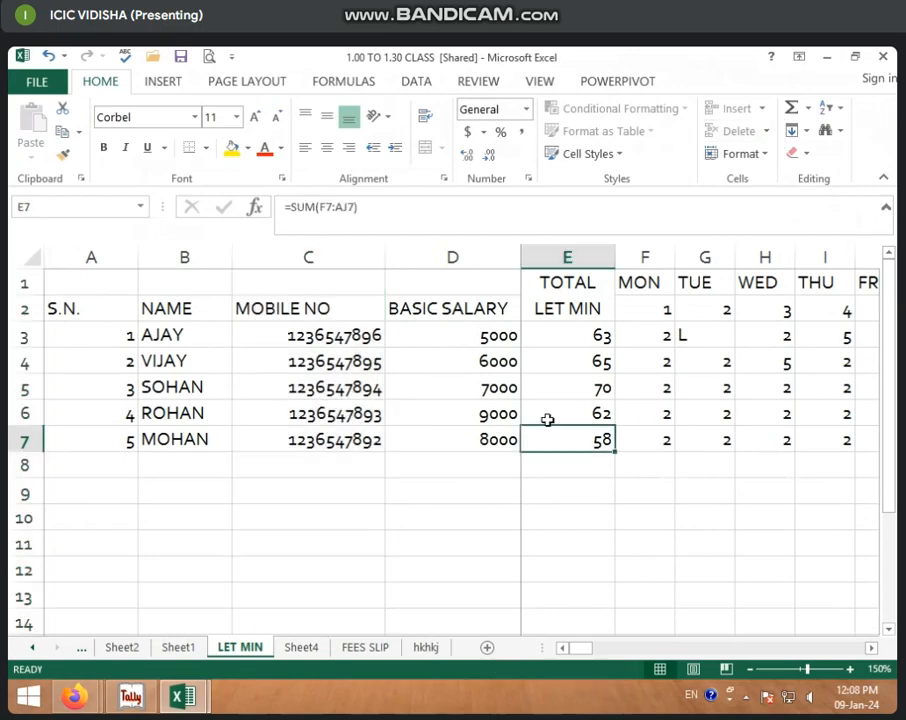
click(765, 110)
click(337, 385)
click(312, 364)
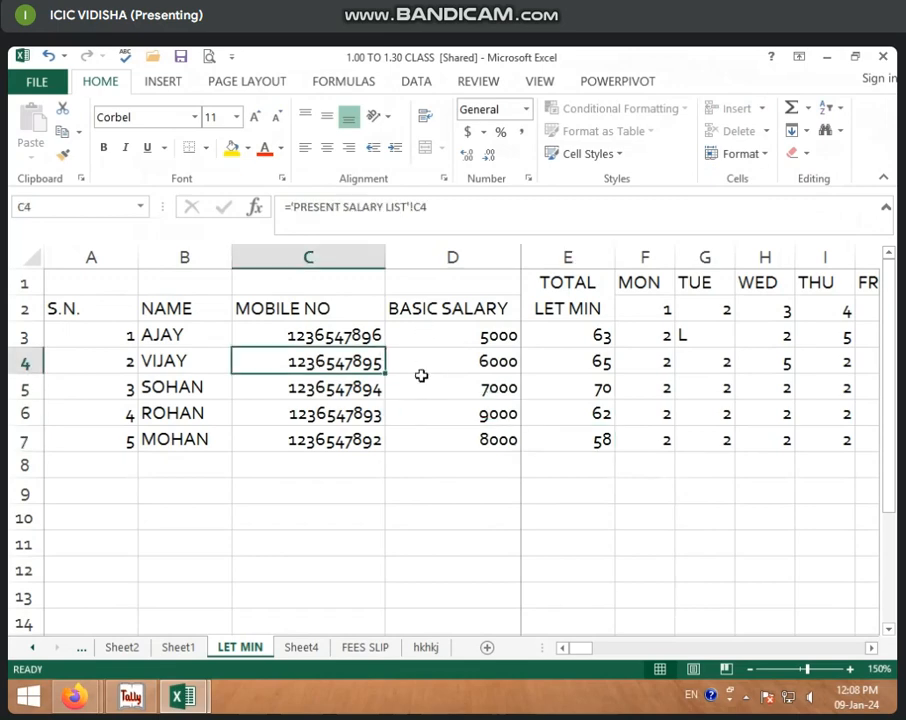
click(765, 109)
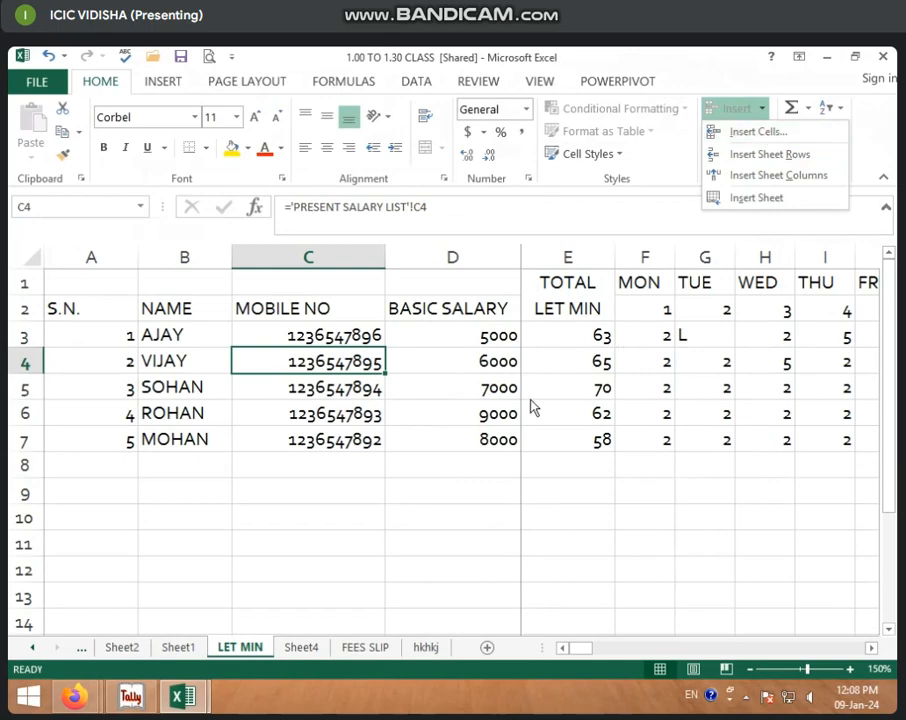
click(296, 371)
click(297, 388)
Review the Insert Cells options for cell C4 on the LET MIN sheet and dismiss the dialog without inserting
click(298, 367)
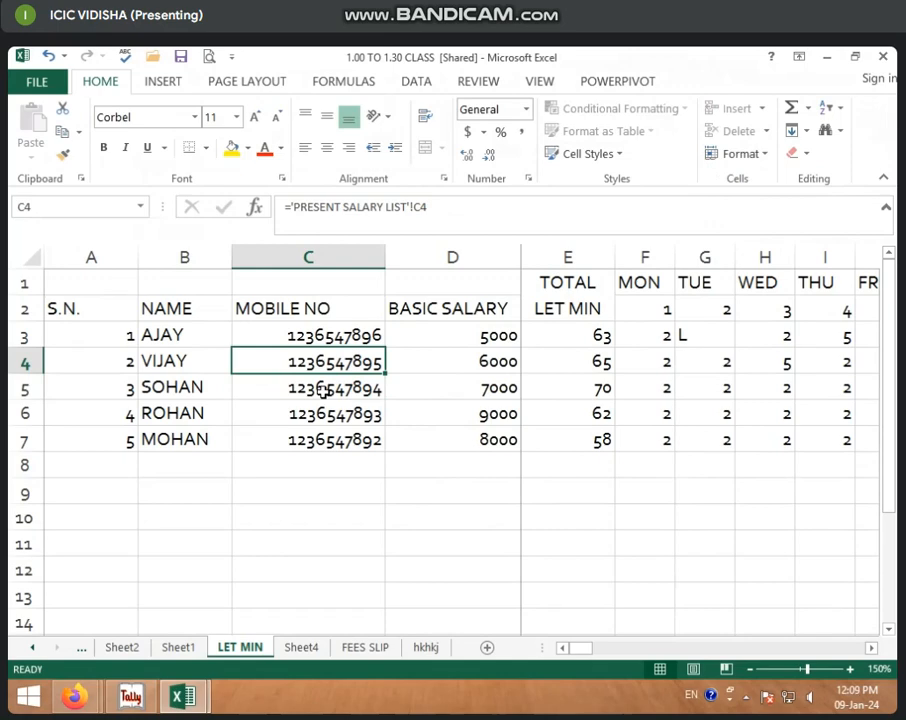
click(761, 108)
click(759, 134)
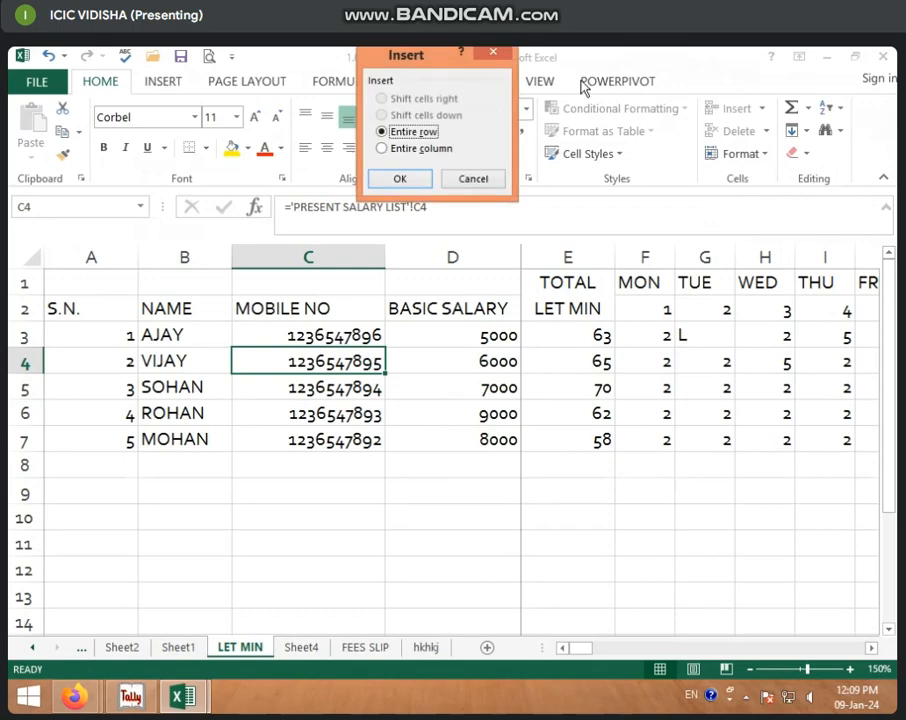
drag(436, 57, 504, 300)
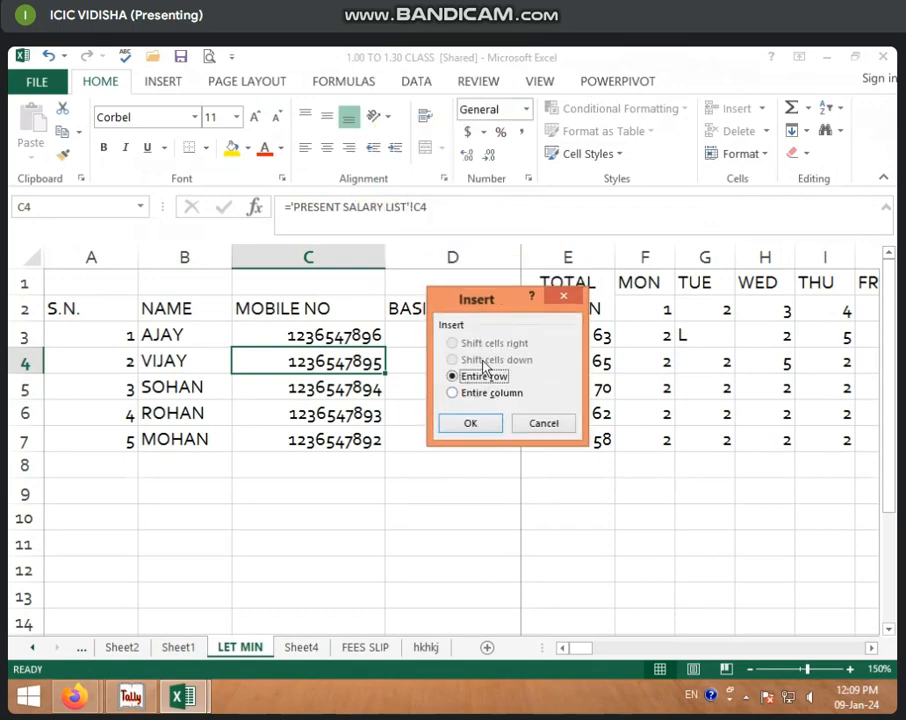
click(540, 425)
Open the recent workbook CLASS stored on the Desktop
click(318, 648)
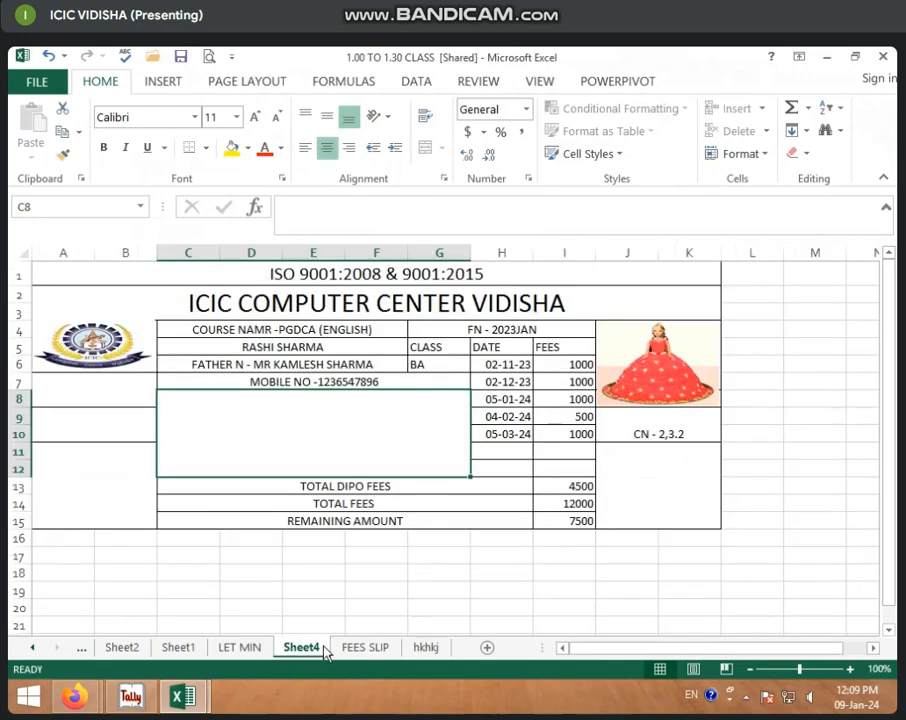
click(237, 540)
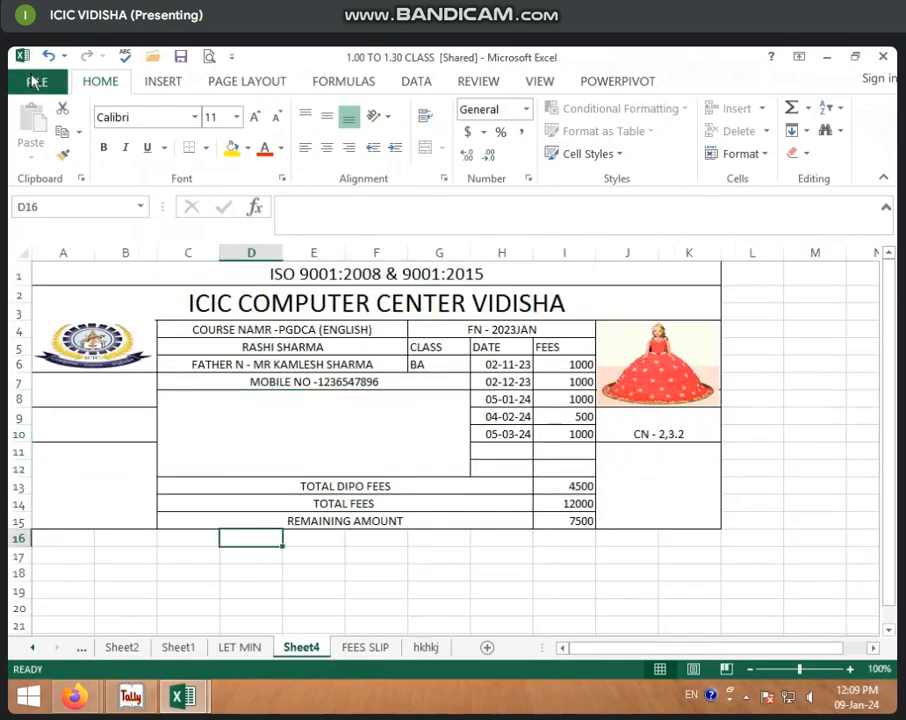
click(33, 79)
click(44, 200)
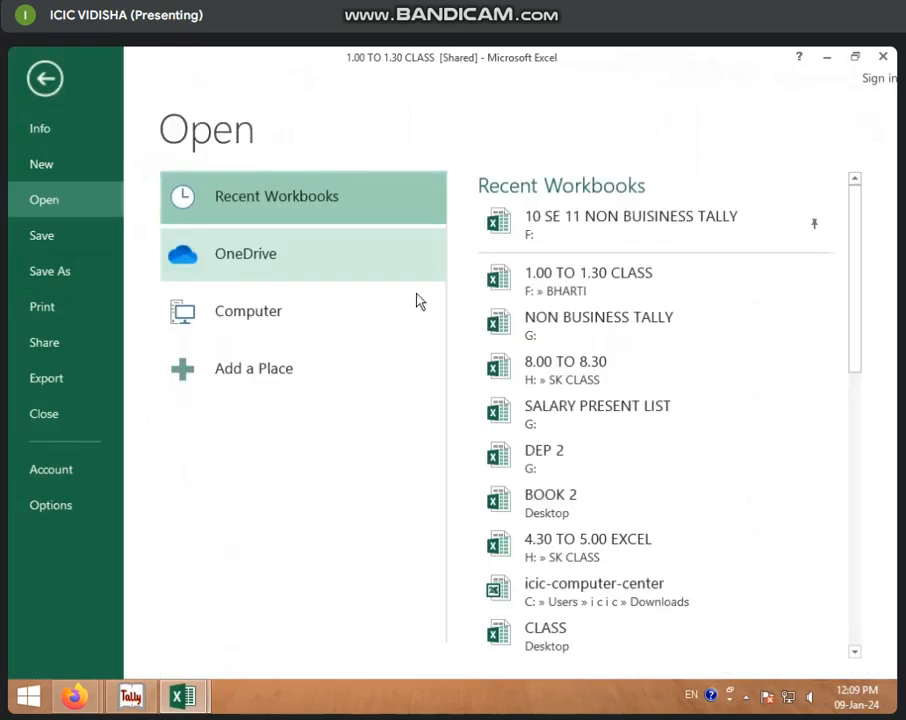
scroll(546, 420, down, 5)
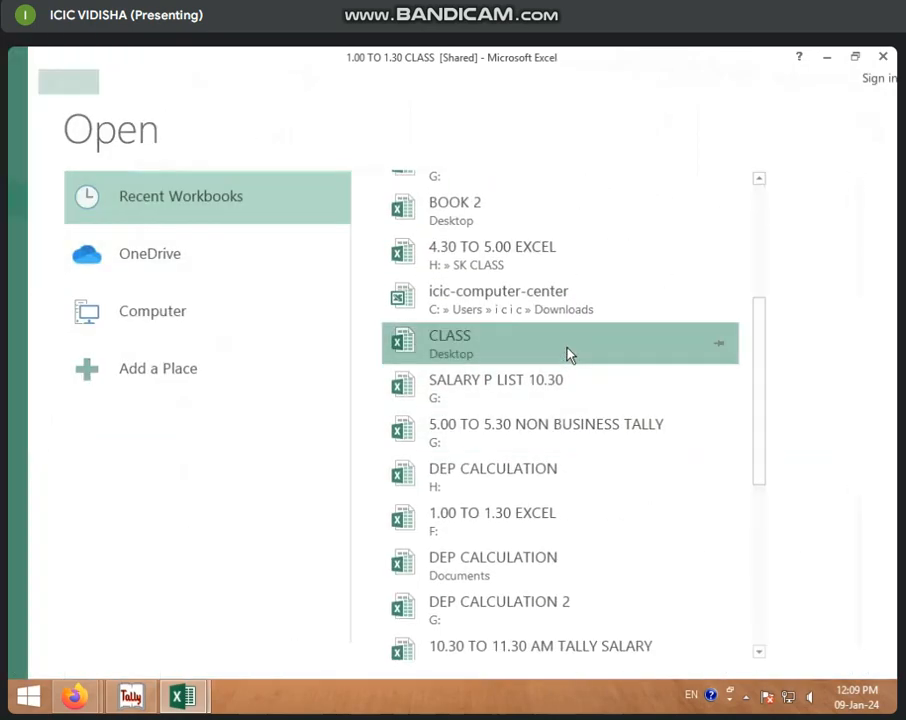
click(568, 354)
Examine the number table in columns A to F of the CLASS workbook
click(352, 435)
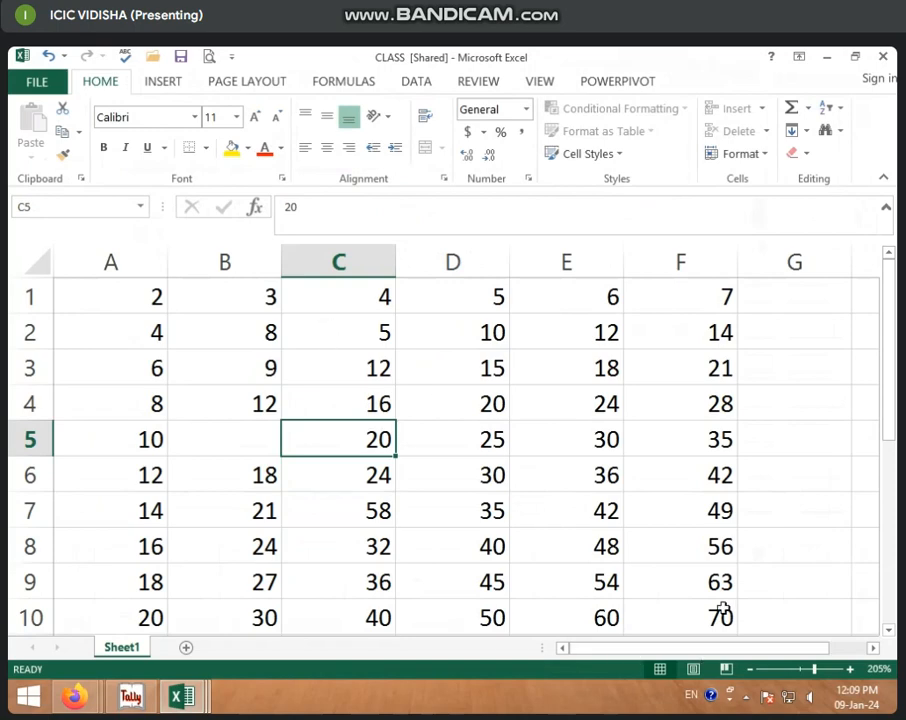
click(443, 428)
click(272, 338)
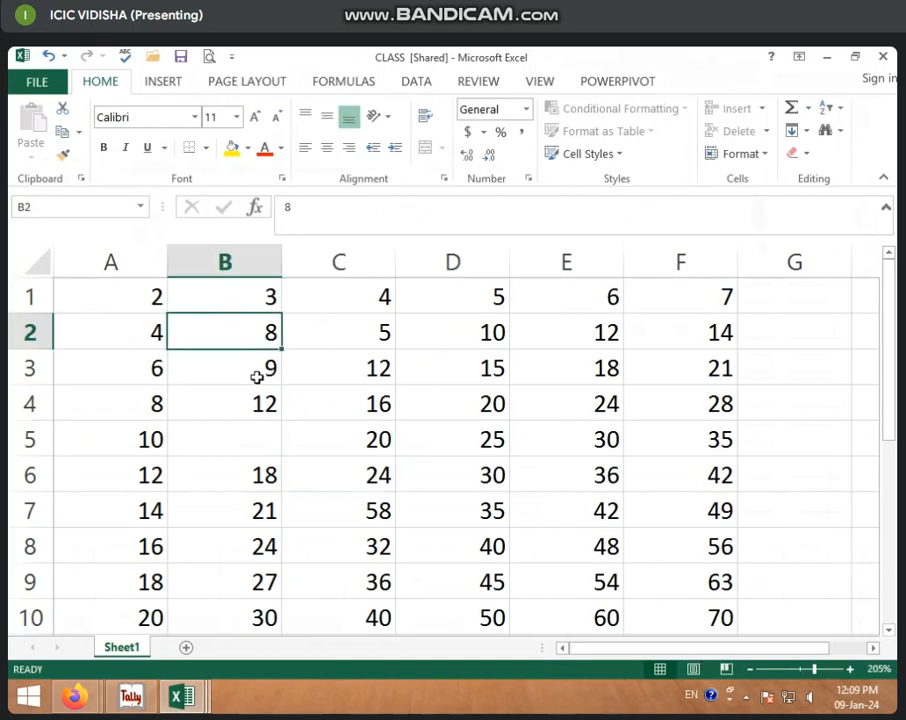
scroll(262, 468, down, 3)
scroll(264, 476, up, 2)
scroll(266, 478, up, 1)
scroll(248, 472, down, 1)
click(239, 516)
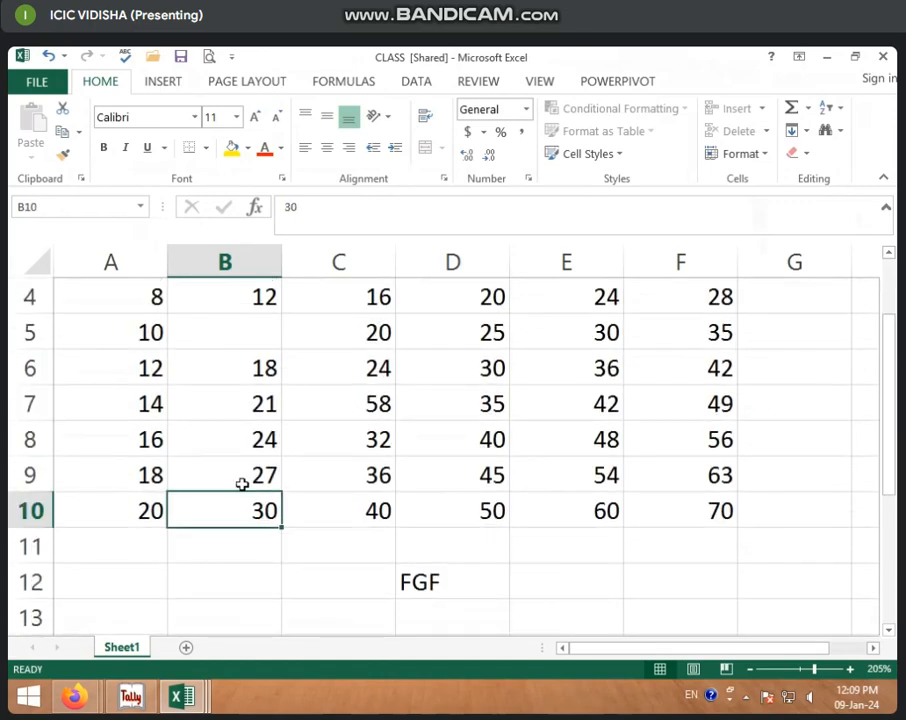
Insert an entire column at cell B9 using the Insert Cells command
click(238, 476)
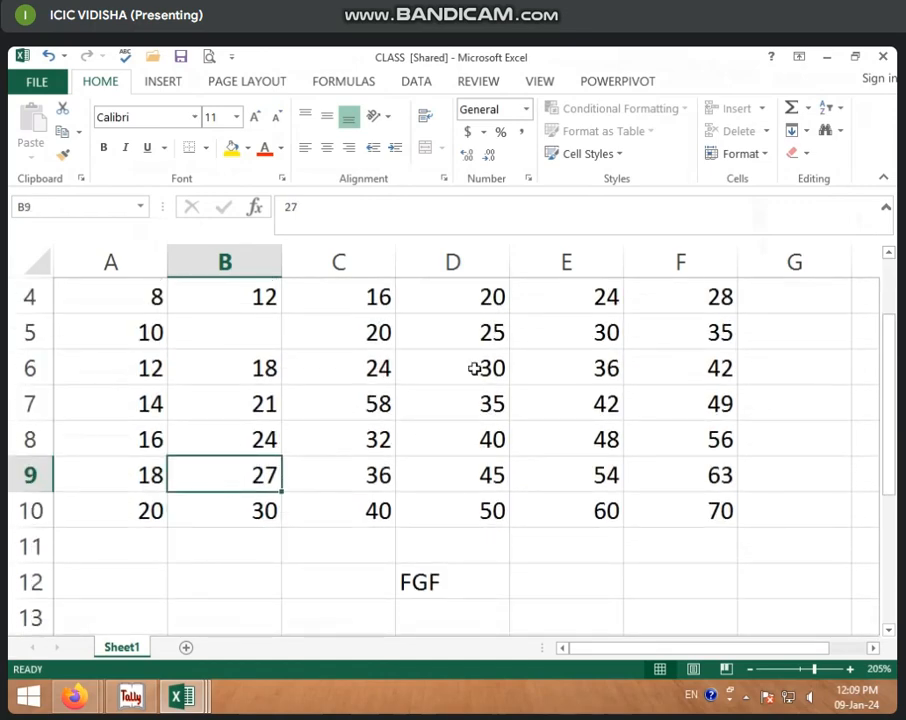
click(763, 112)
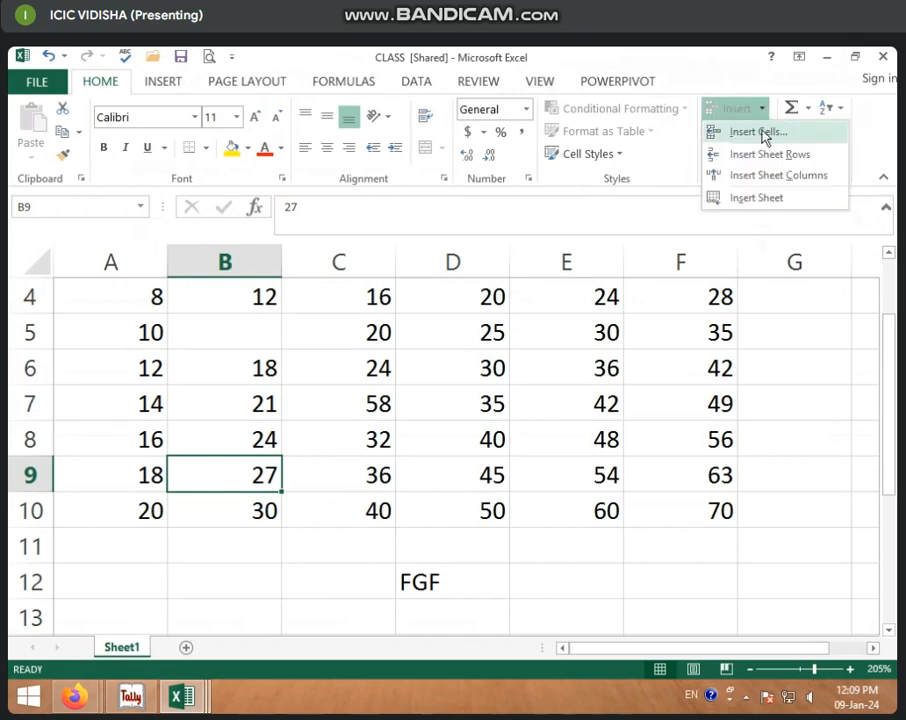
click(756, 130)
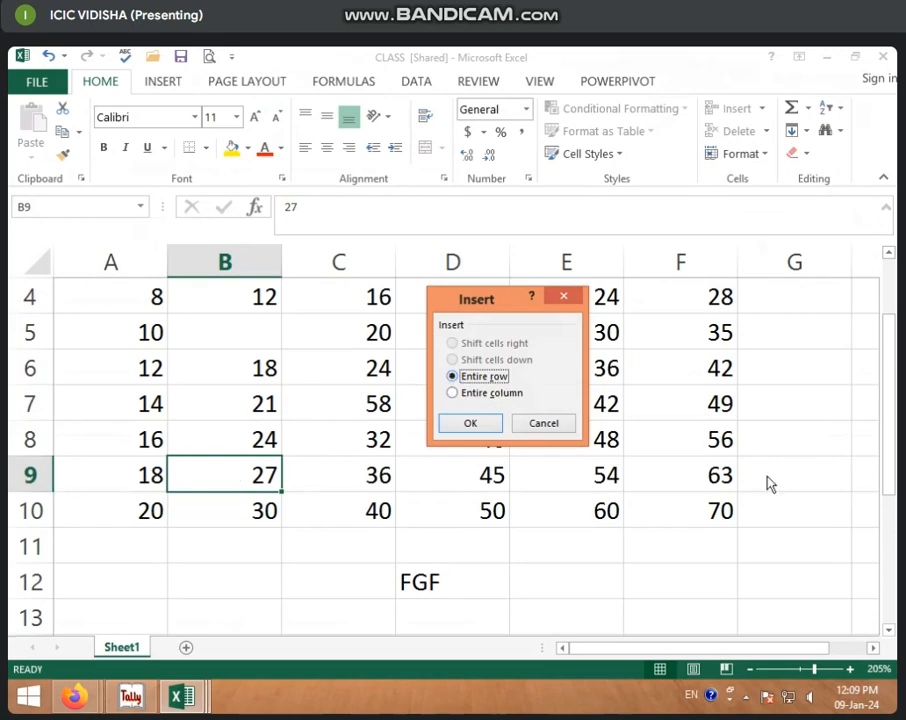
click(474, 394)
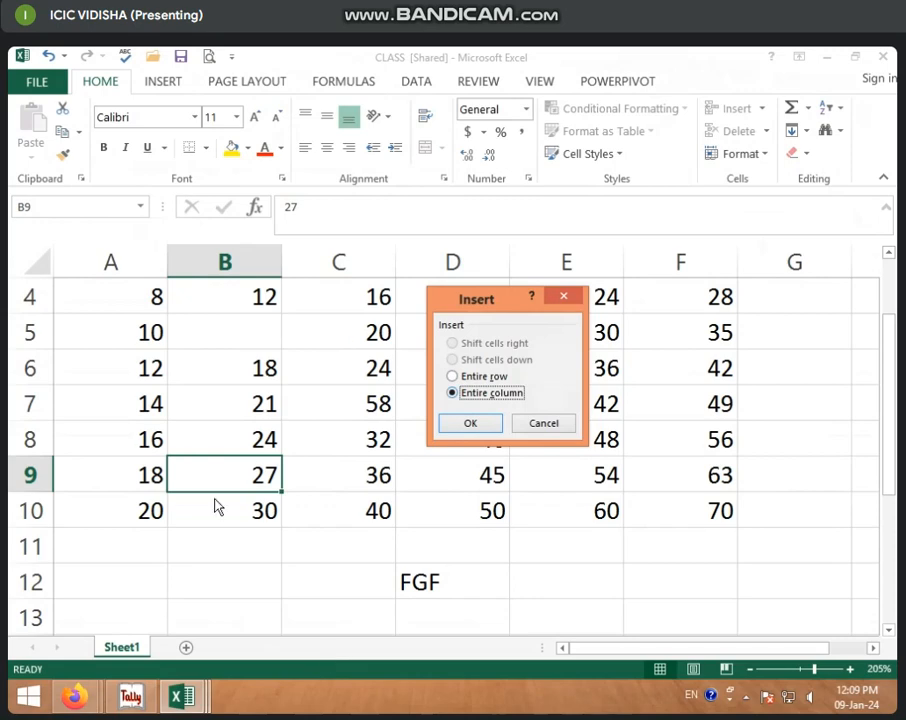
click(486, 426)
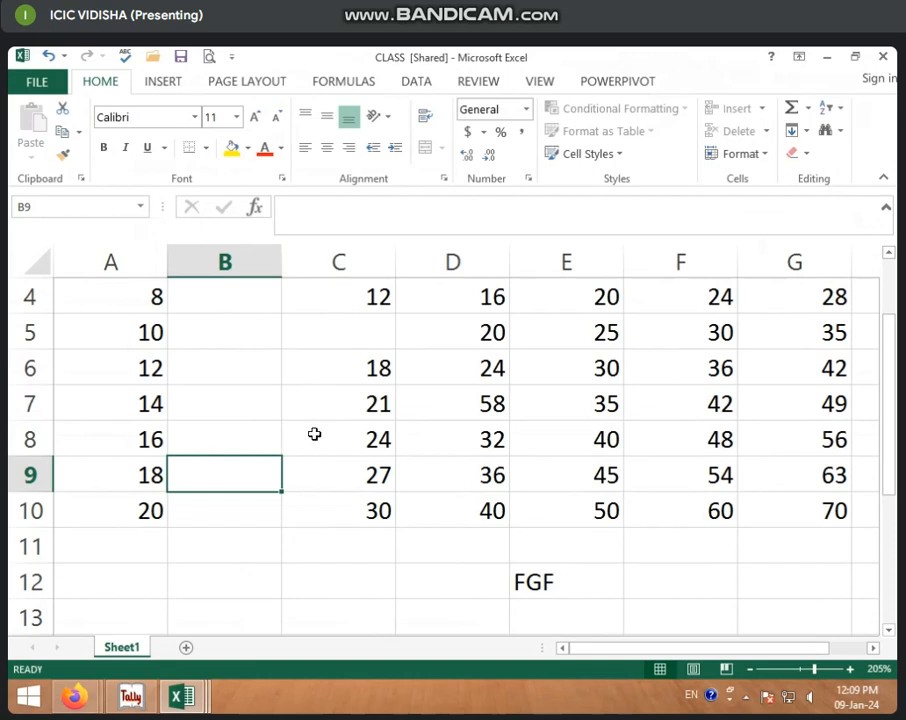
Insert a new sheet row at row 9 of the CLASS number table
click(762, 107)
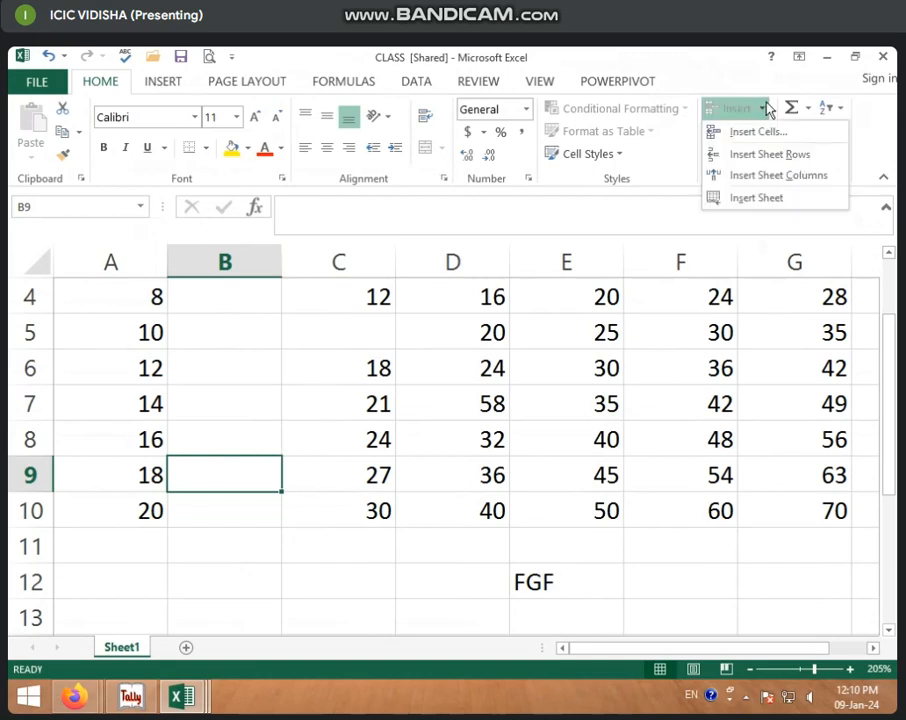
click(779, 156)
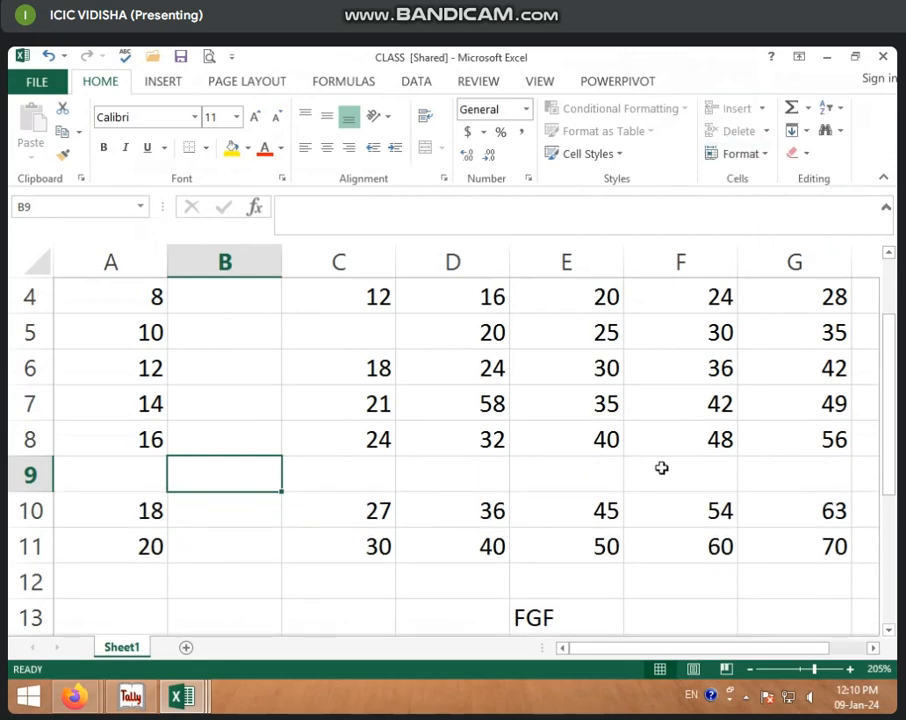
Switch to the Book1 workbook and enter the formula =RANDBETWEEN(50,100) in cell C5
click(181, 696)
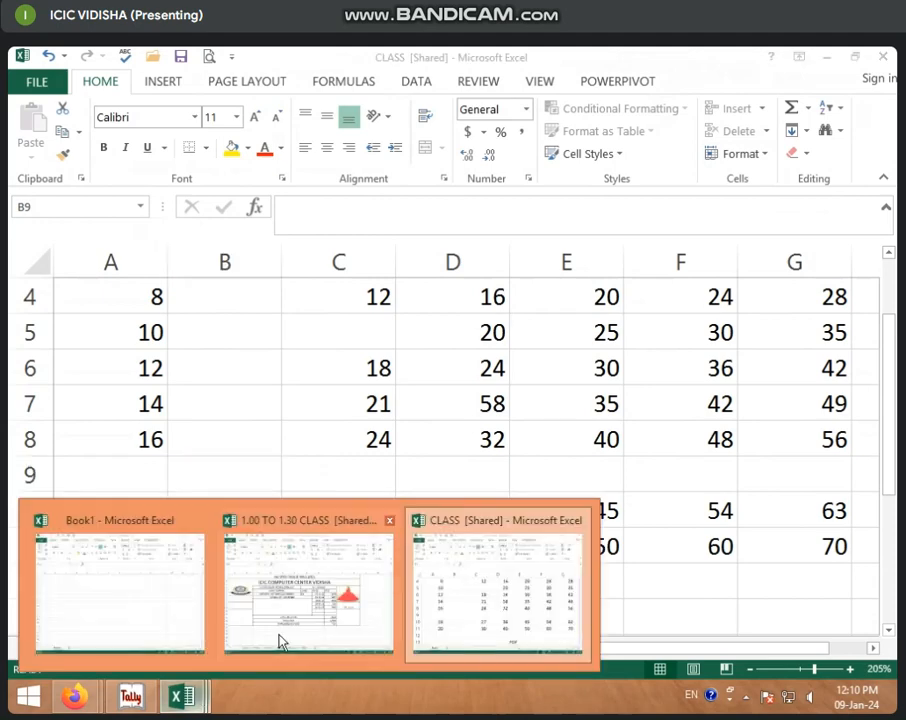
click(130, 590)
click(172, 338)
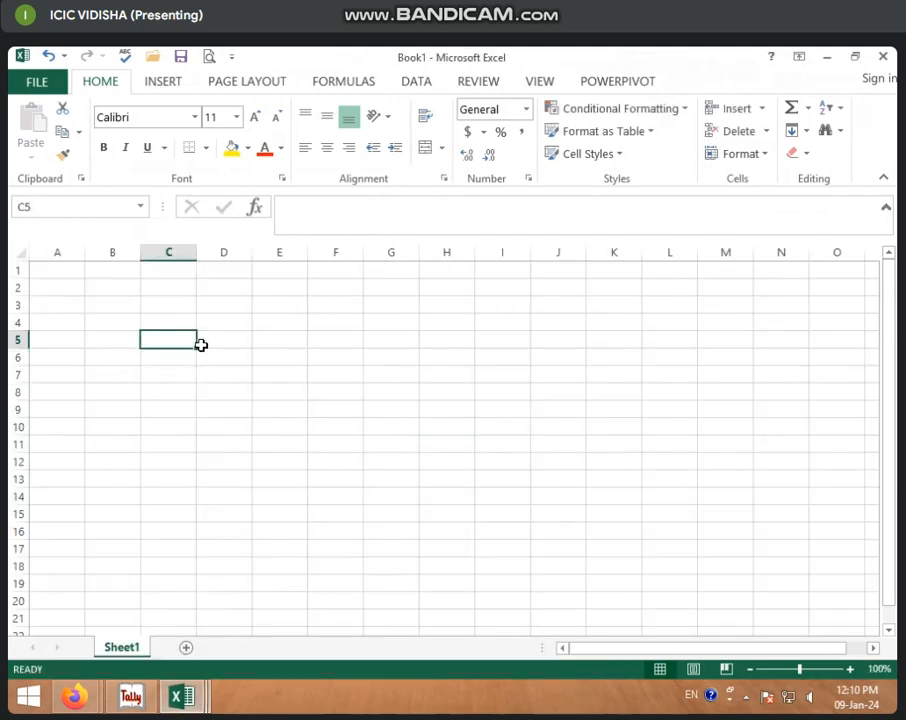
text(=RA)
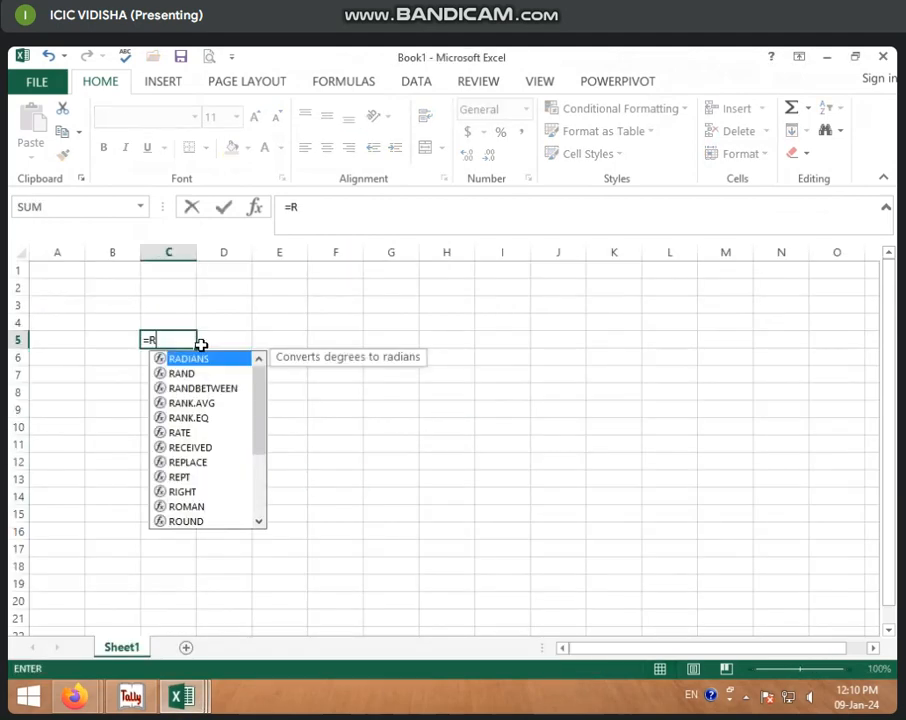
key(BackSpace)
key(BackSpace)
key(BackSpace)
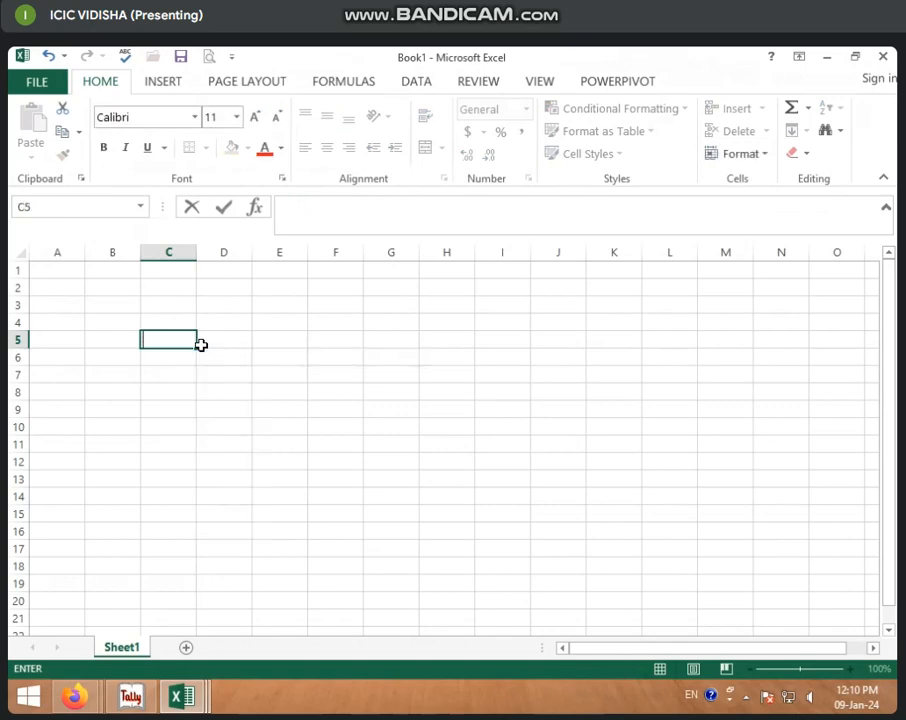
text(=)
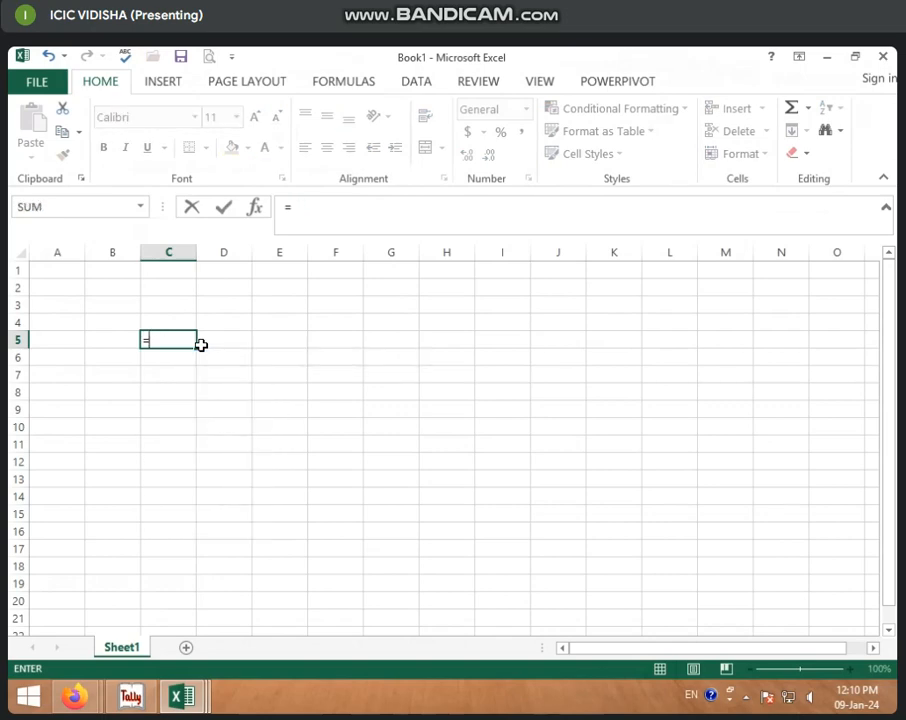
text(RAND)
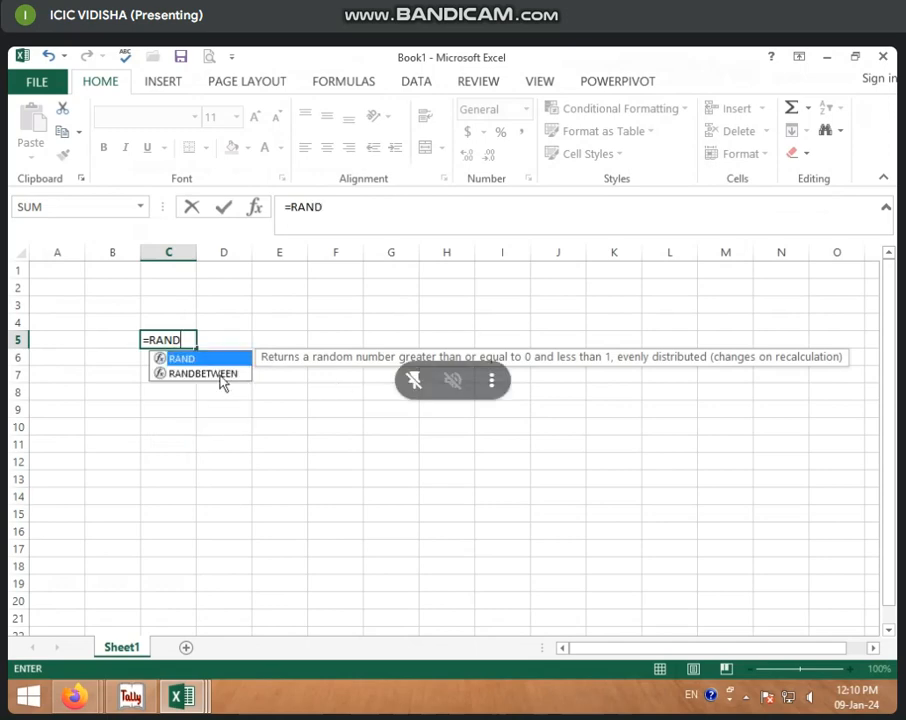
double_click(220, 374)
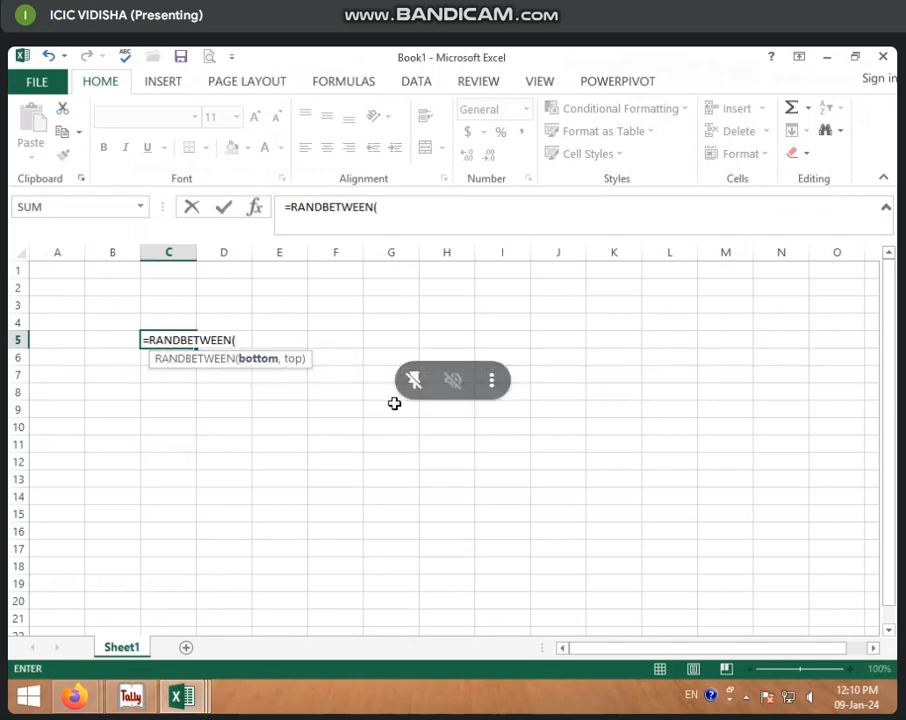
text(50,)
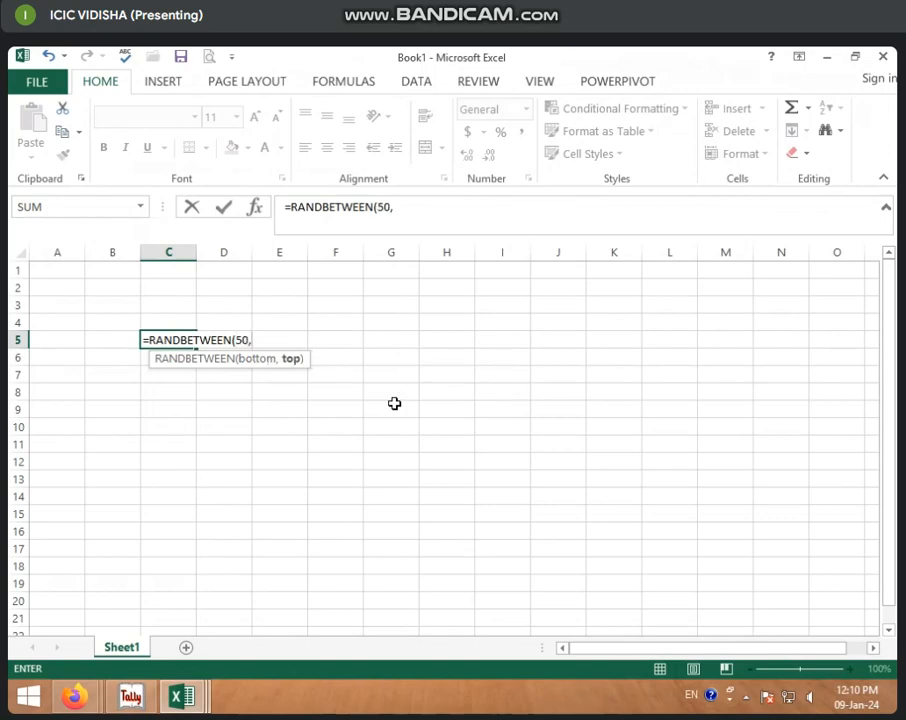
text(00))
key(Return)
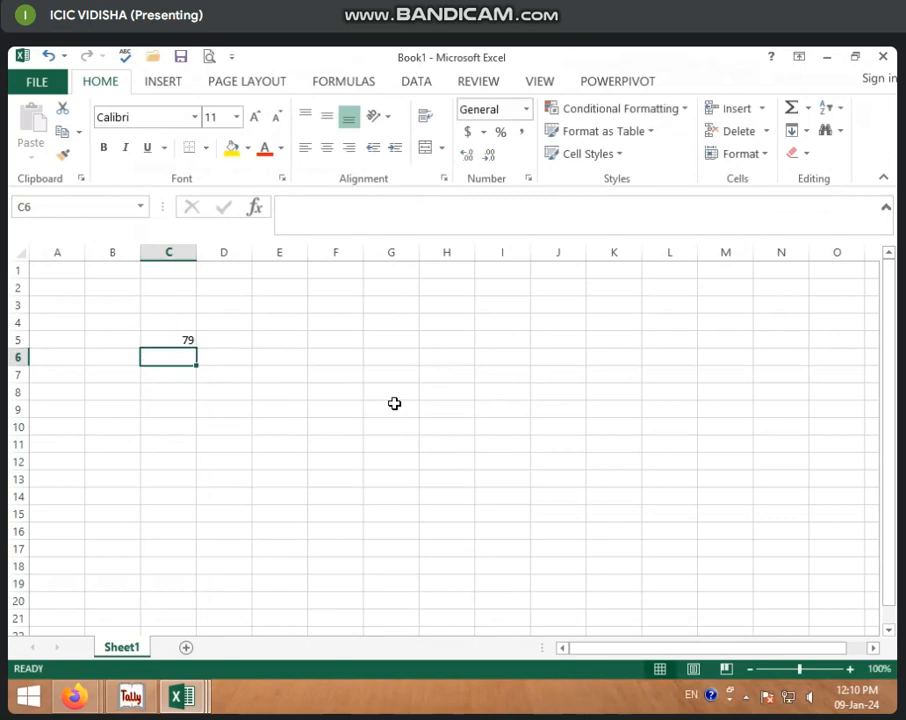
Fill the C5 formula across the range C5:J15 and replace the formulas with their values
click(178, 343)
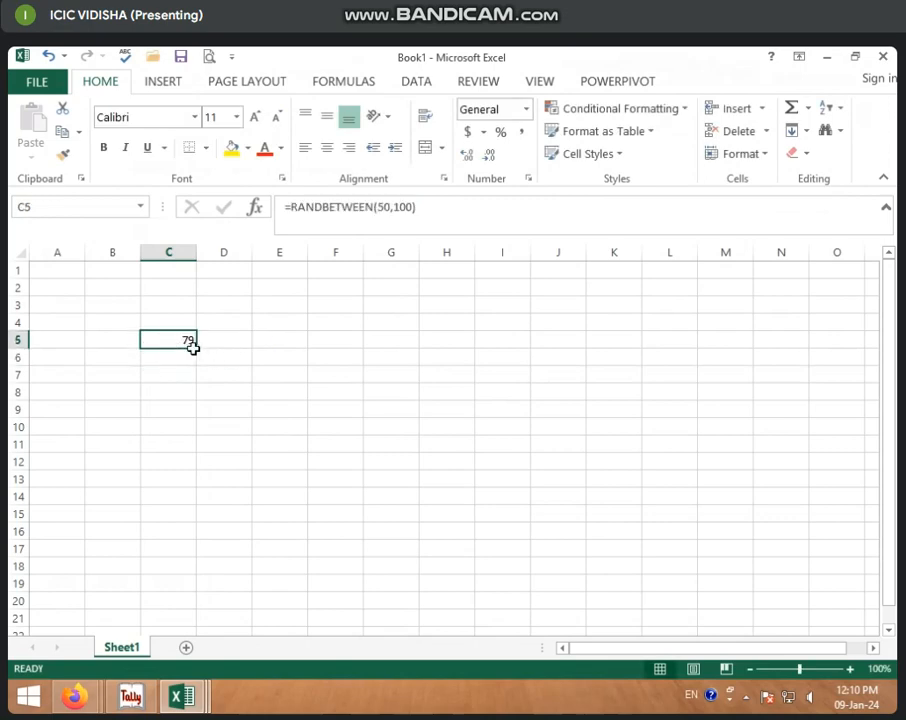
drag(196, 348, 600, 526)
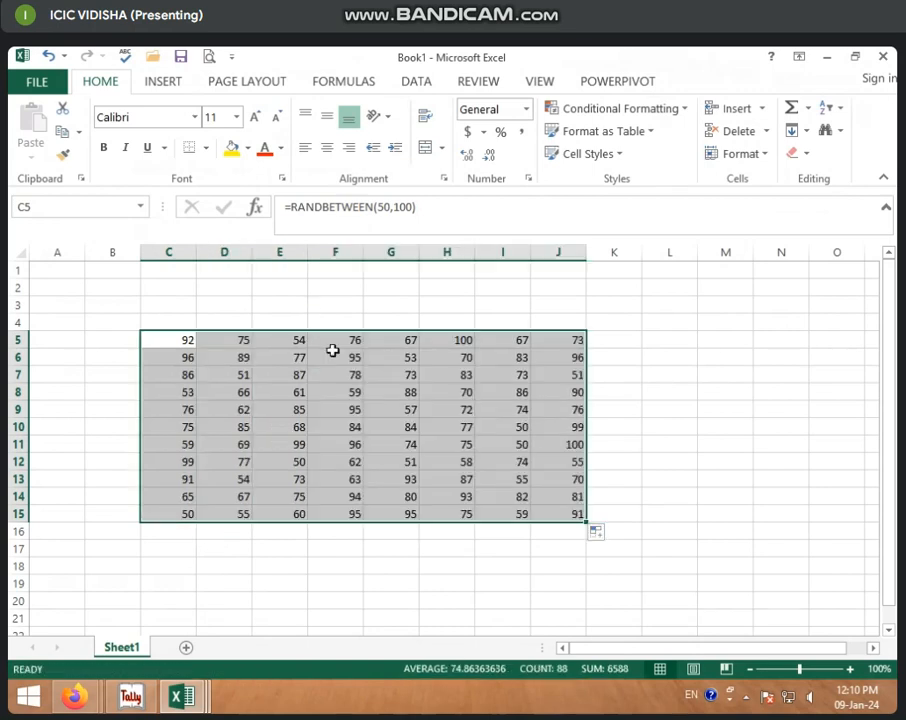
key(ctrl+c)
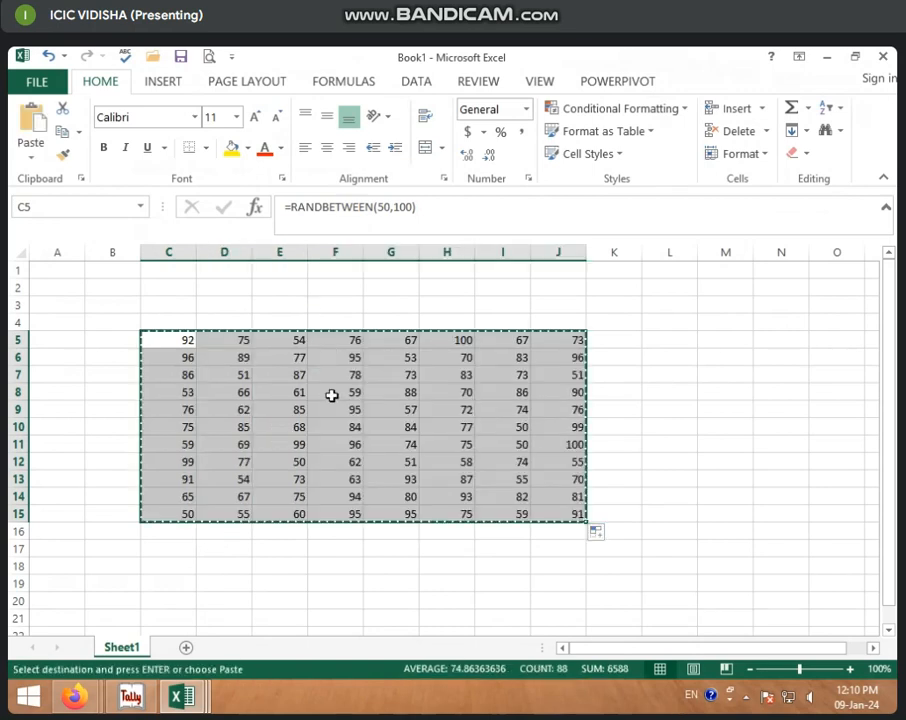
click(38, 150)
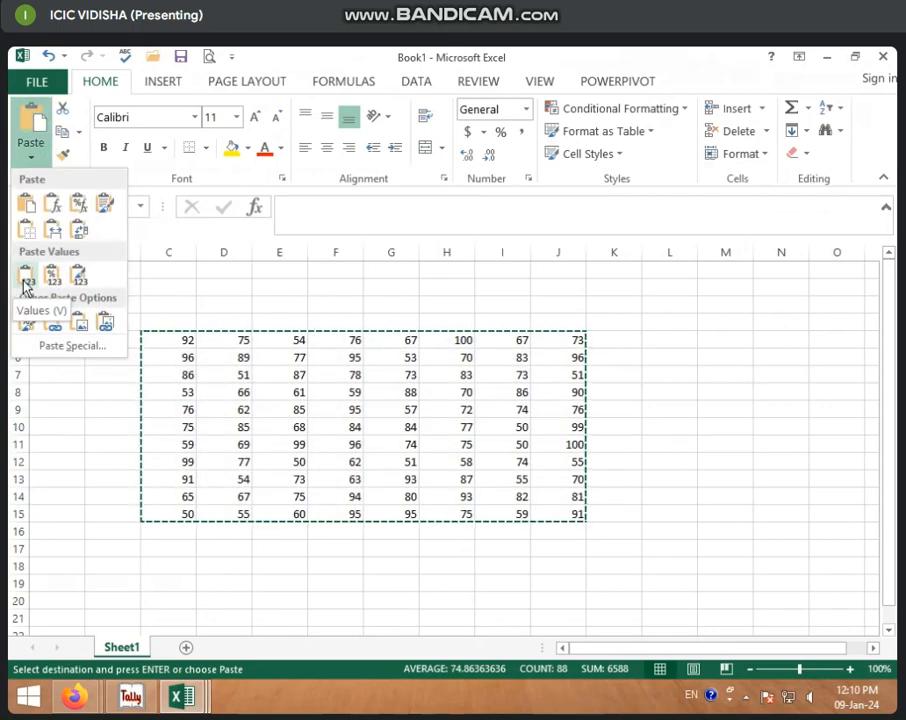
click(24, 280)
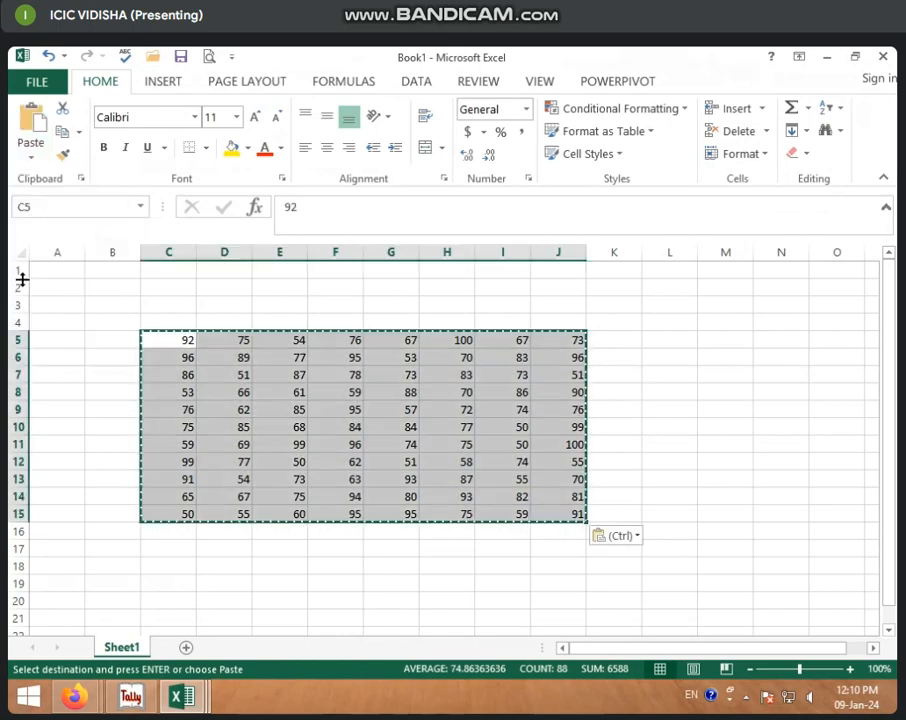
click(175, 479)
click(242, 428)
click(171, 402)
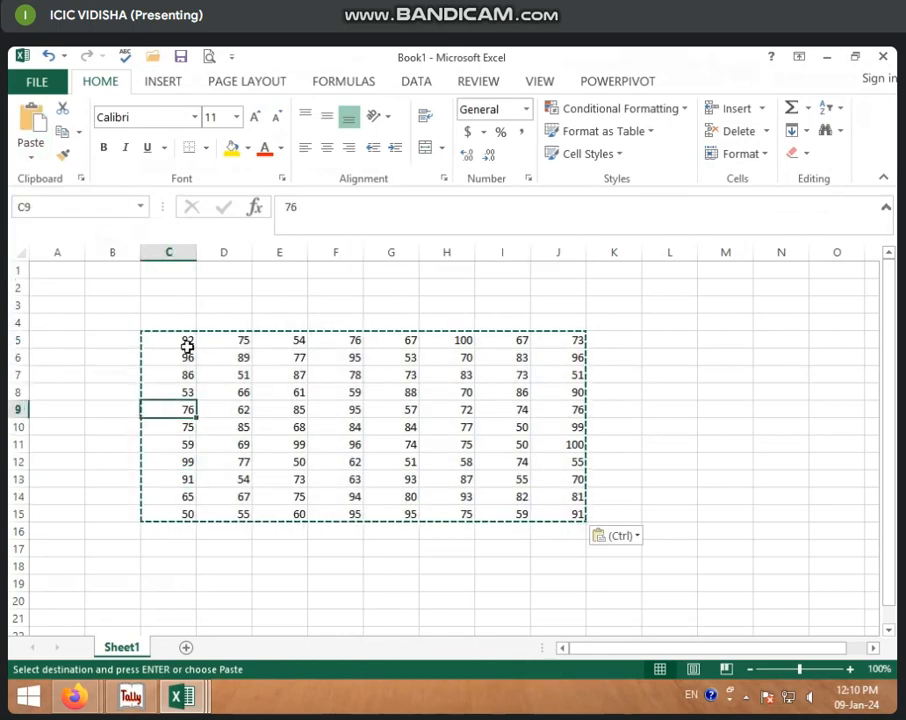
click(266, 492)
Review the four Insert Cells options for cell E12 and dismiss the dialog without inserting
click(278, 463)
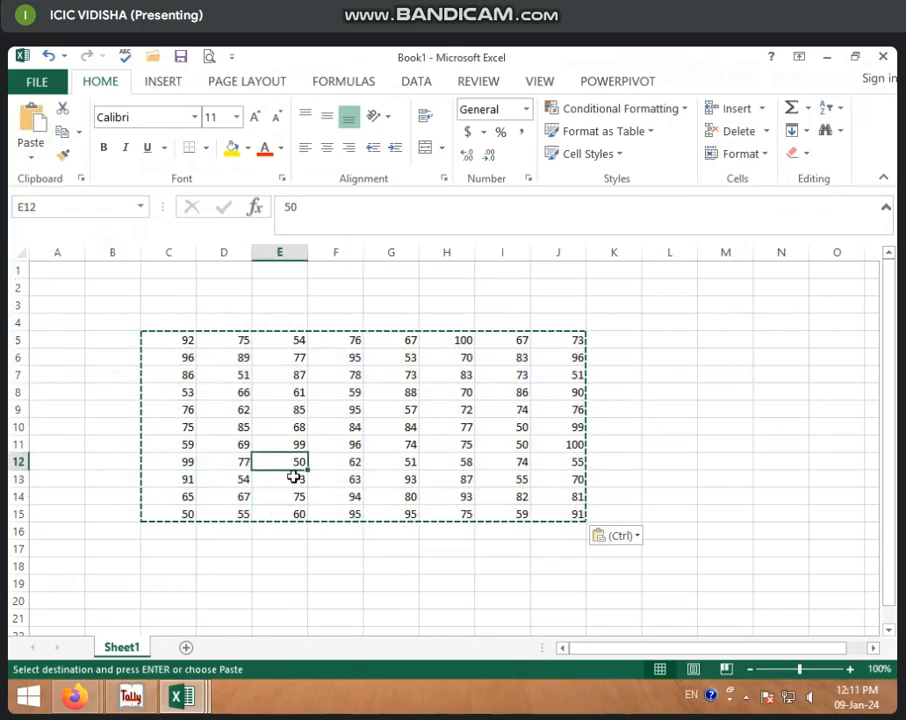
click(760, 109)
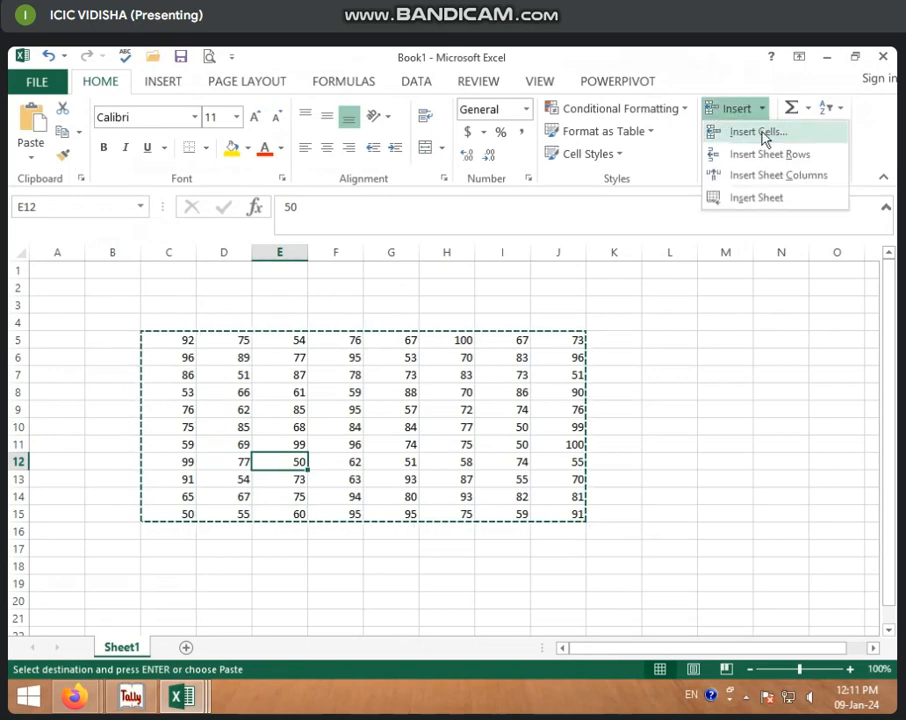
click(760, 134)
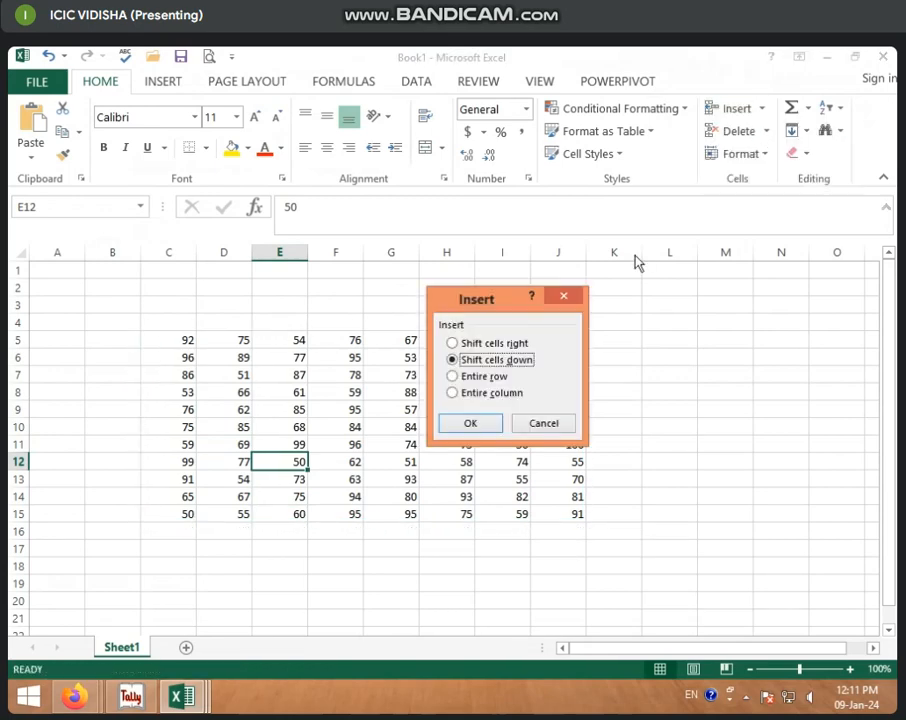
drag(493, 299, 121, 288)
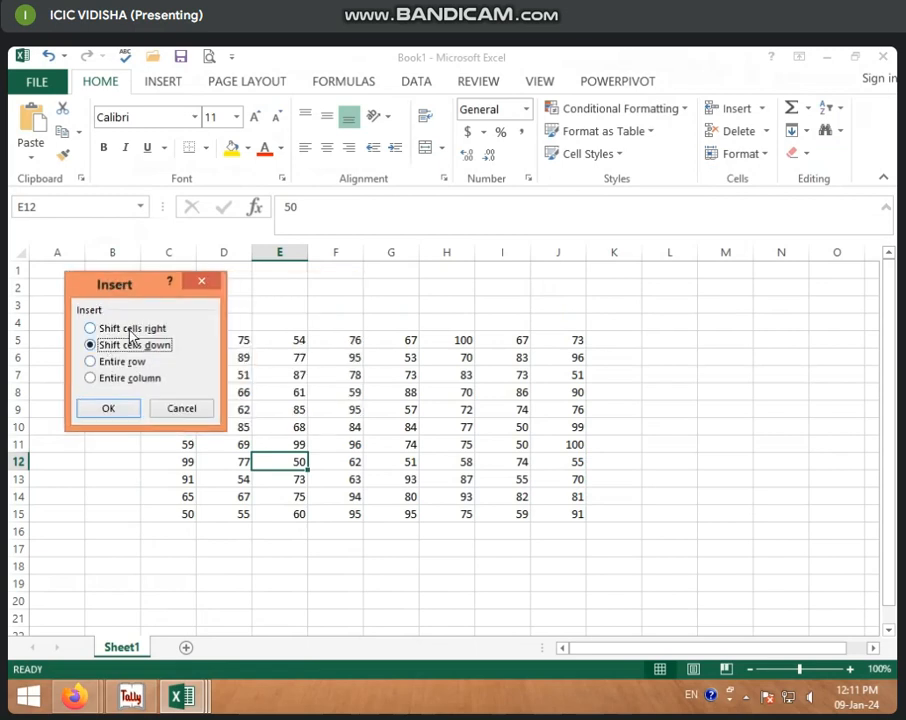
click(119, 329)
click(122, 345)
click(116, 362)
click(115, 379)
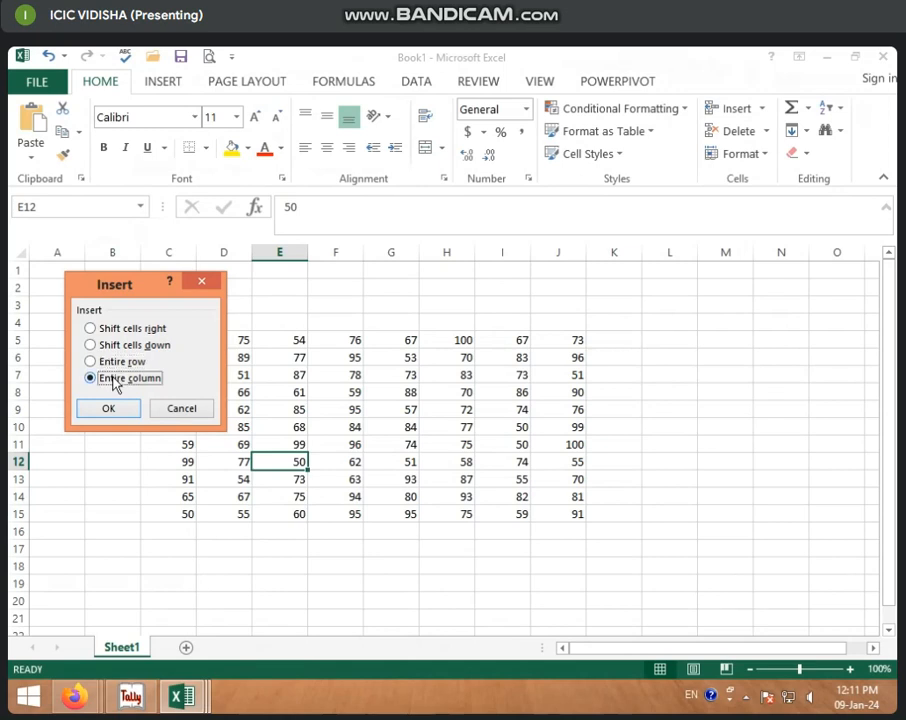
click(206, 408)
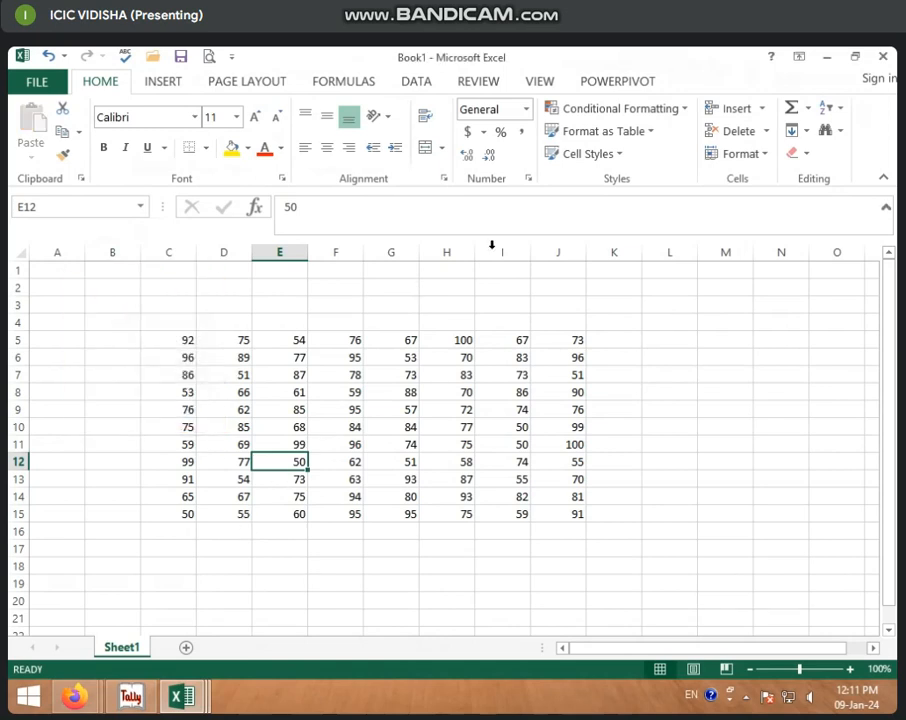
click(748, 112)
click(764, 110)
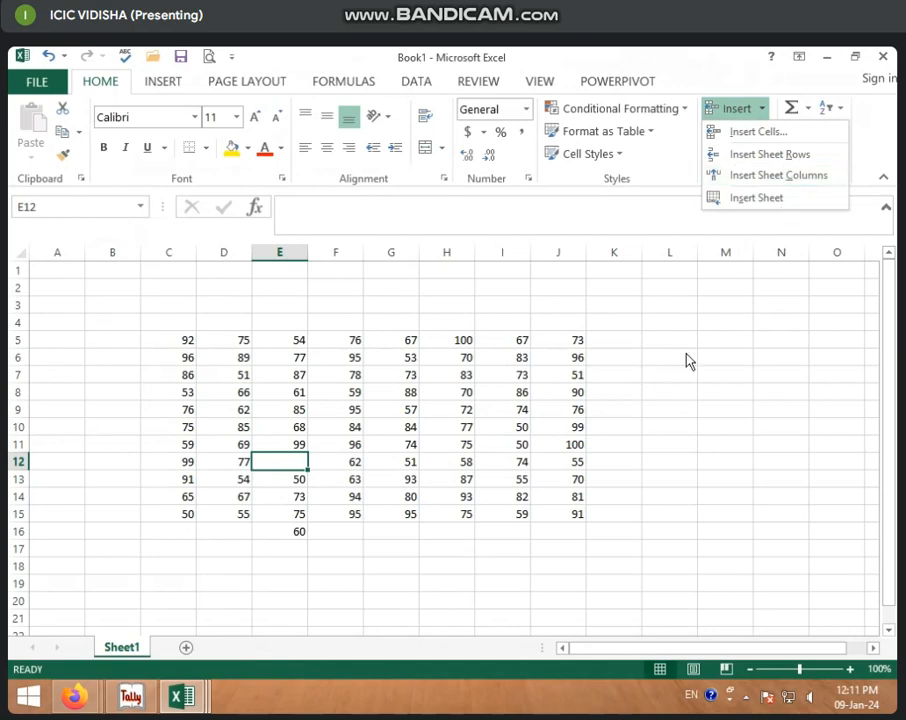
key(Escape)
key(ctrl+z)
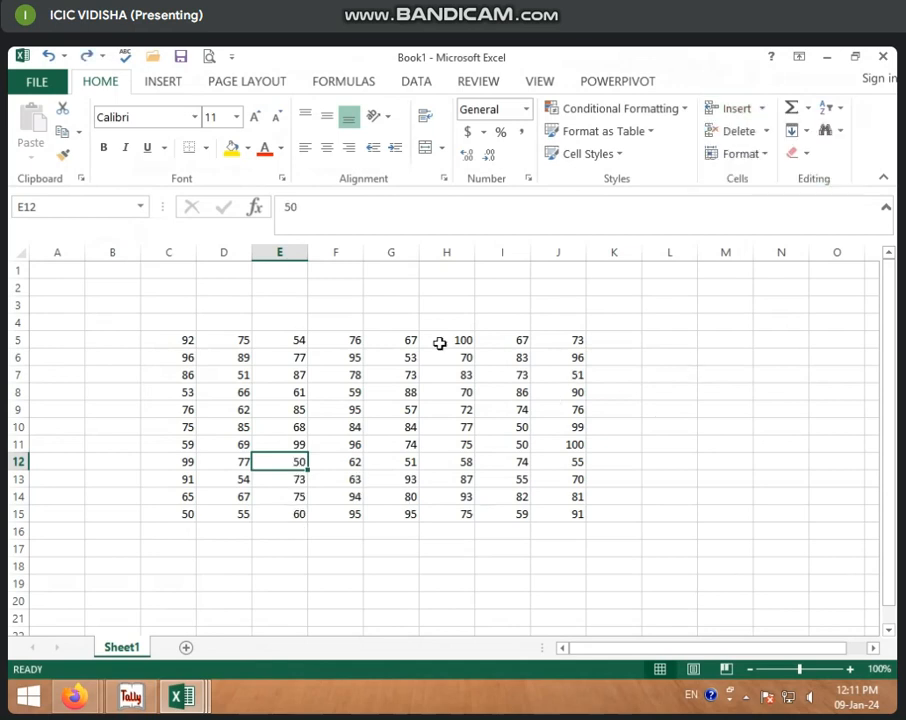
Insert a blank cell at E12 using Insert Cells with the Shift cells down option
click(764, 109)
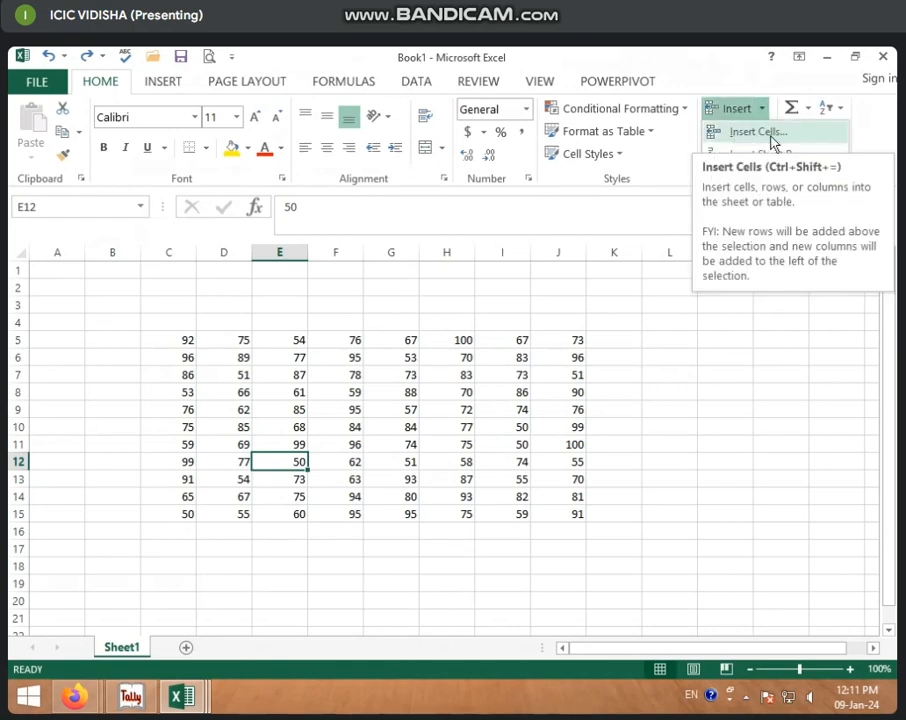
click(770, 140)
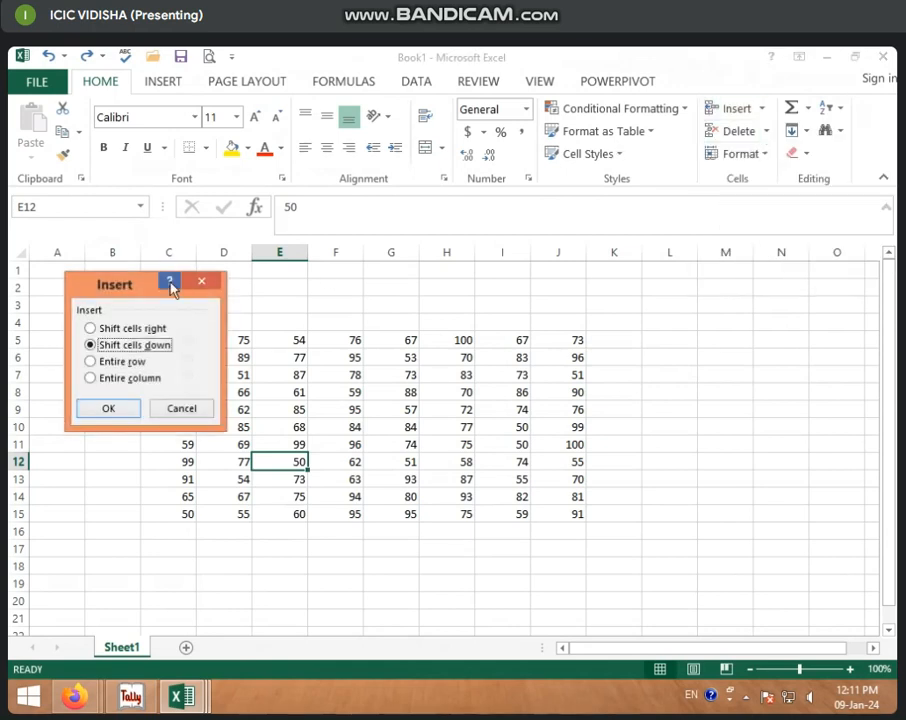
drag(117, 289, 387, 192)
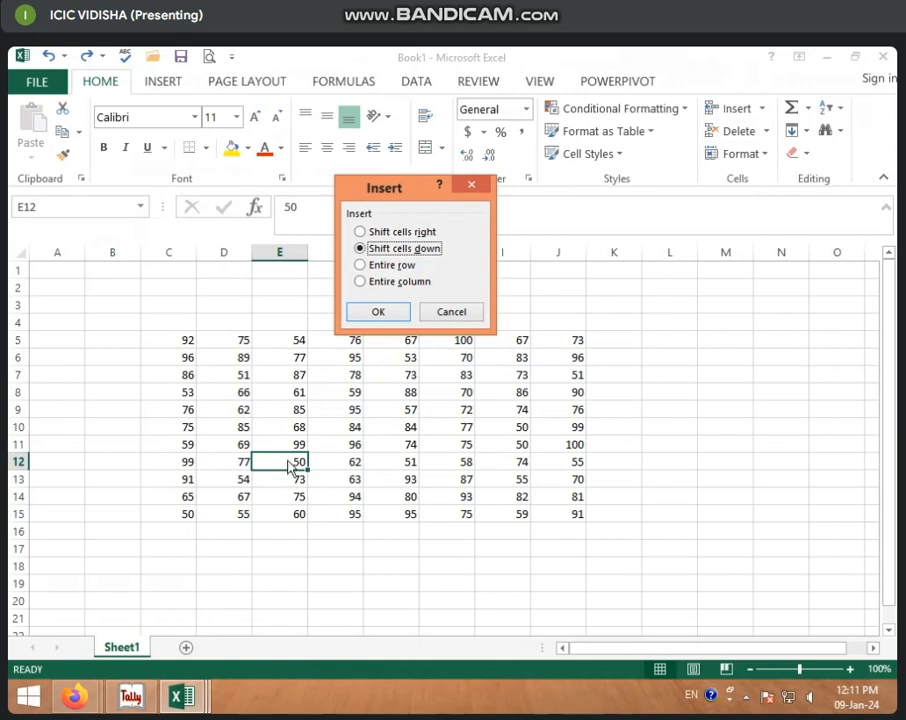
click(407, 233)
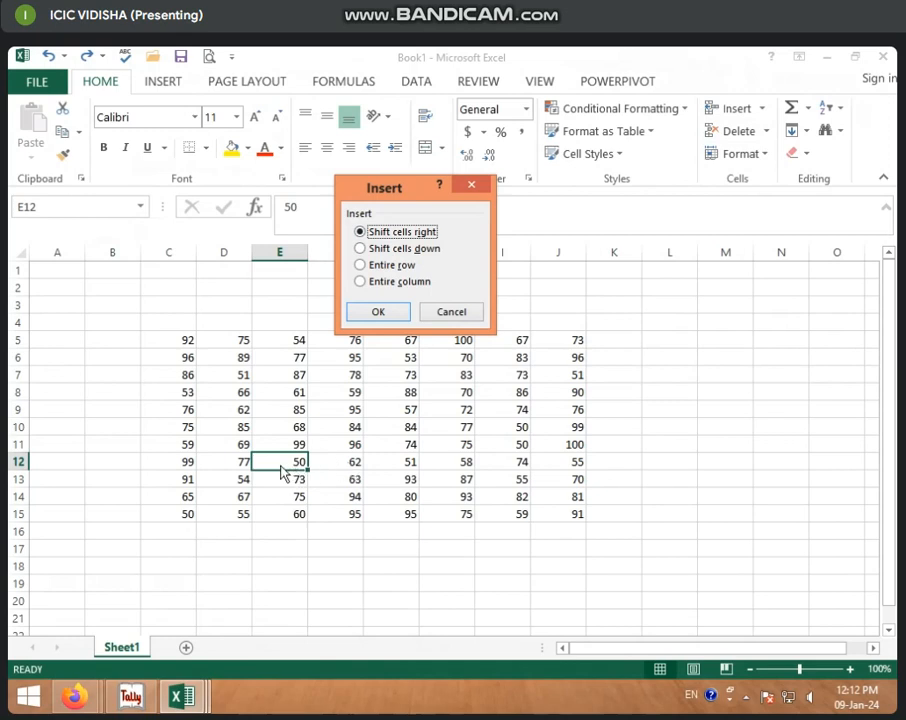
click(394, 251)
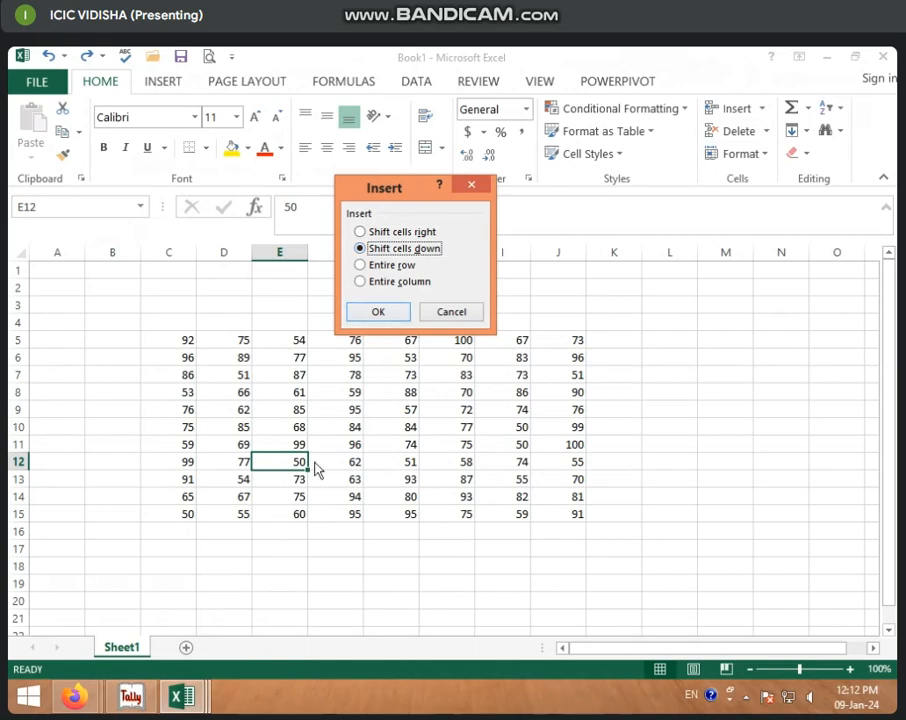
click(372, 314)
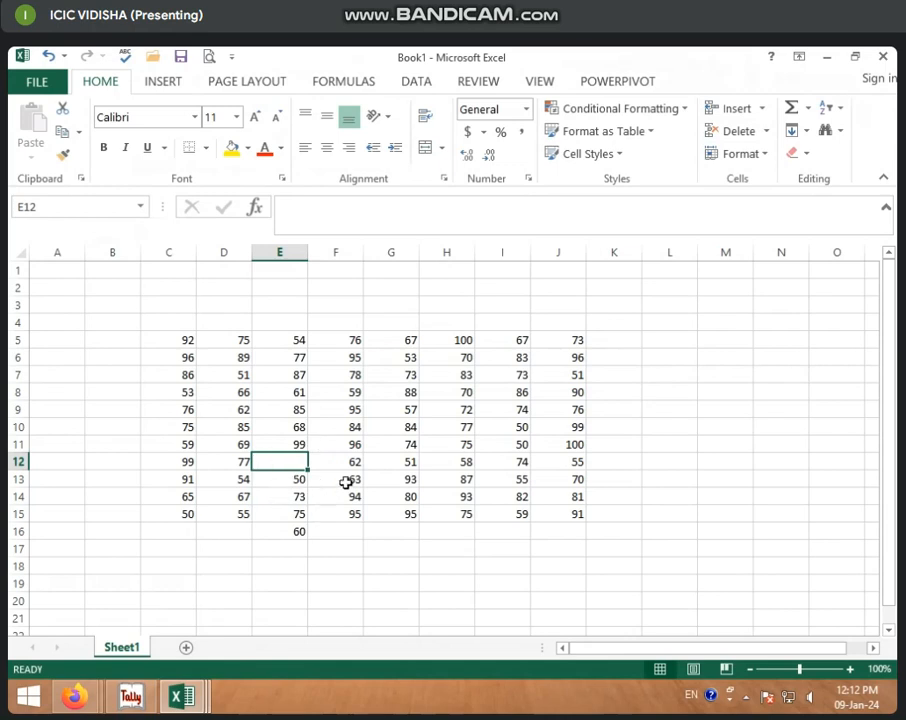
click(761, 108)
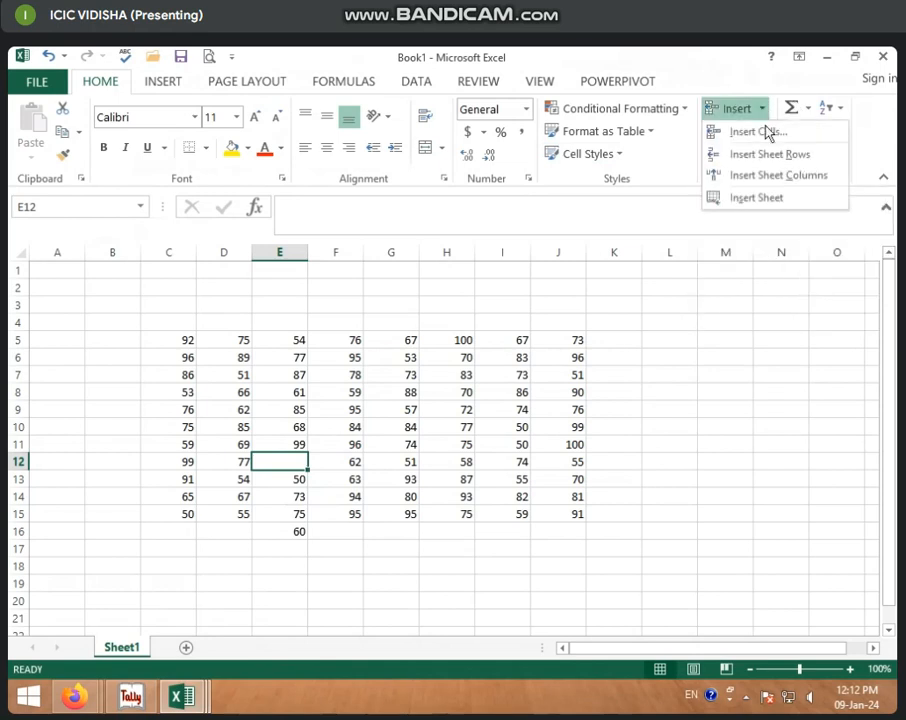
click(761, 108)
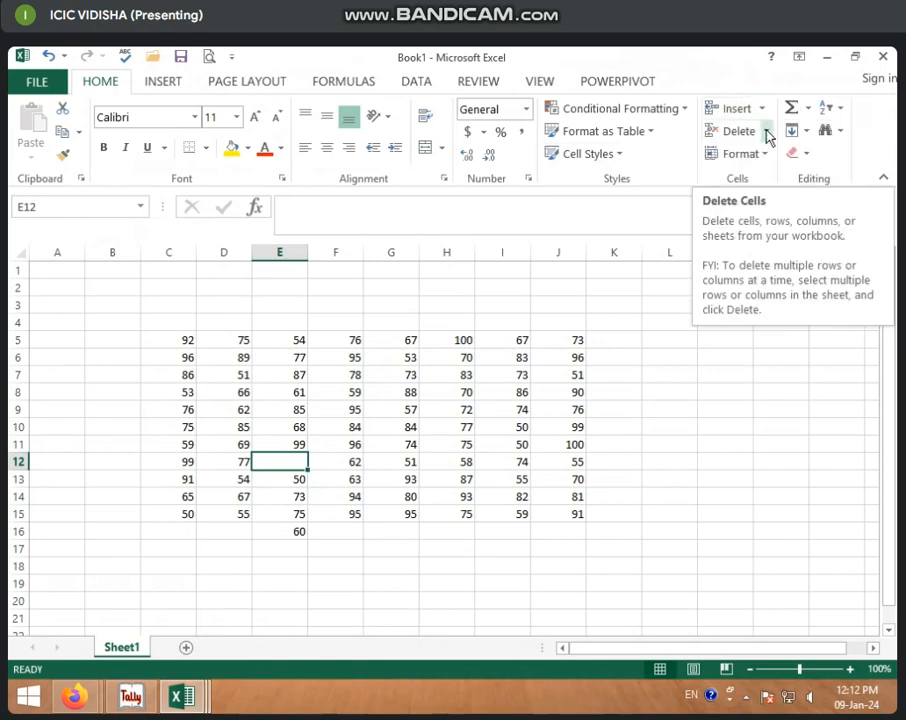
Insert blank cells at F10:G12 using Insert Cells with the Shift cells right option
click(390, 478)
drag(348, 430, 394, 451)
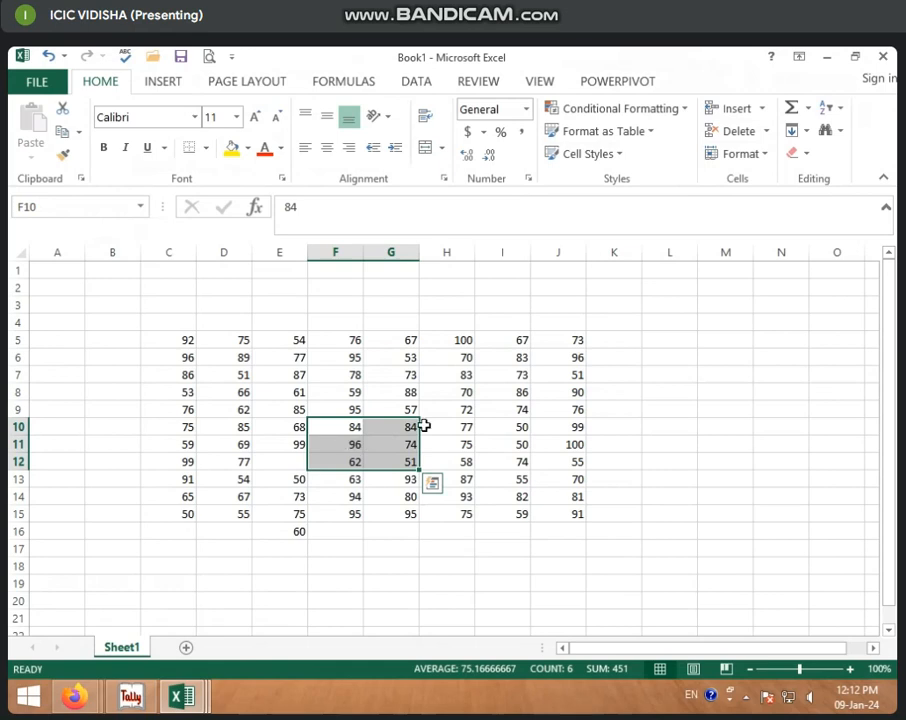
click(764, 113)
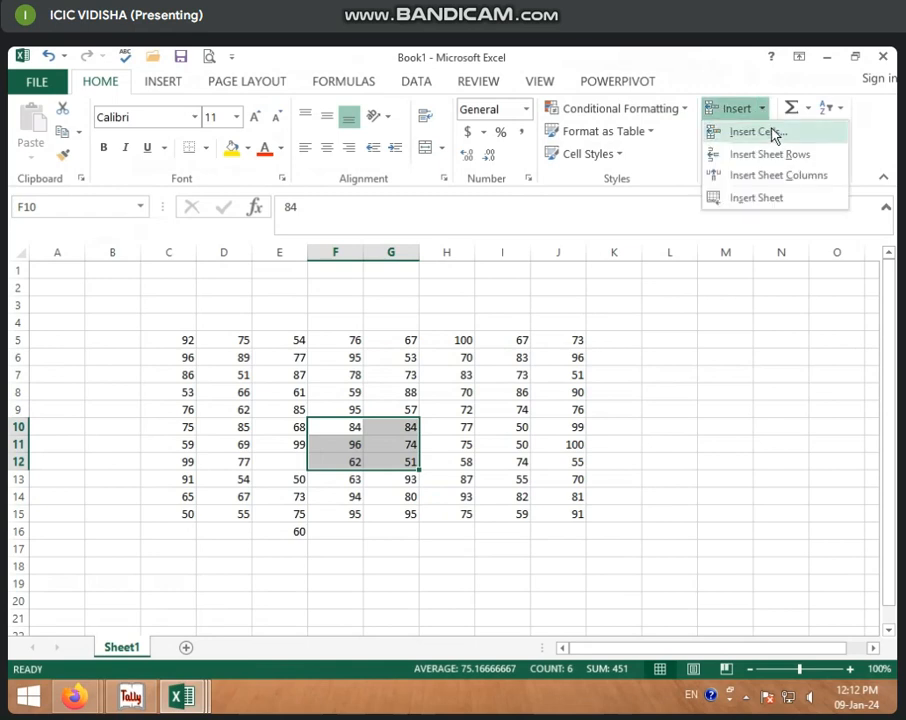
click(768, 132)
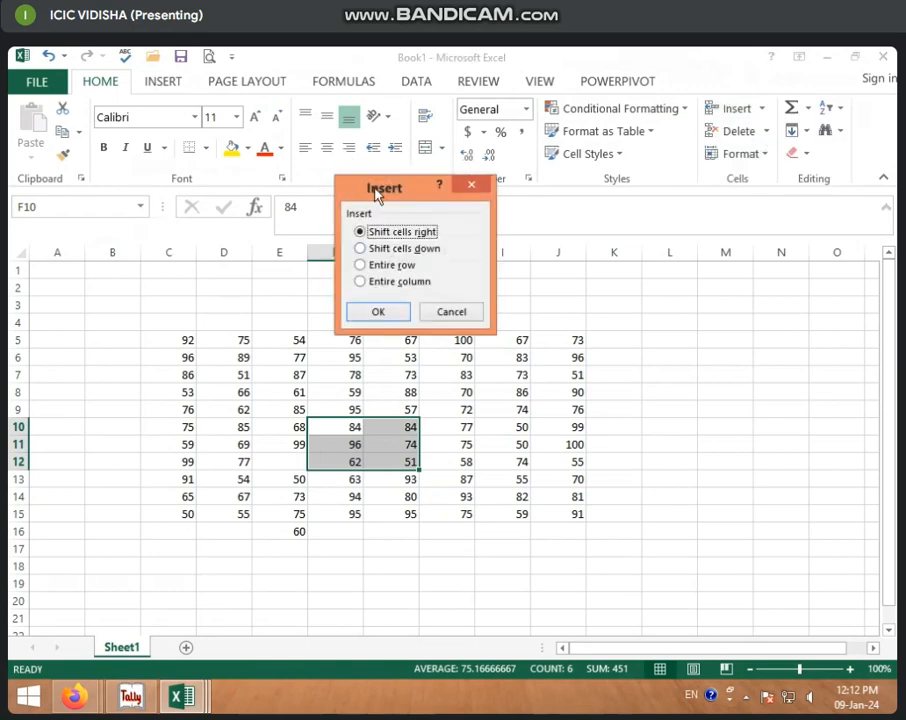
drag(374, 192, 122, 163)
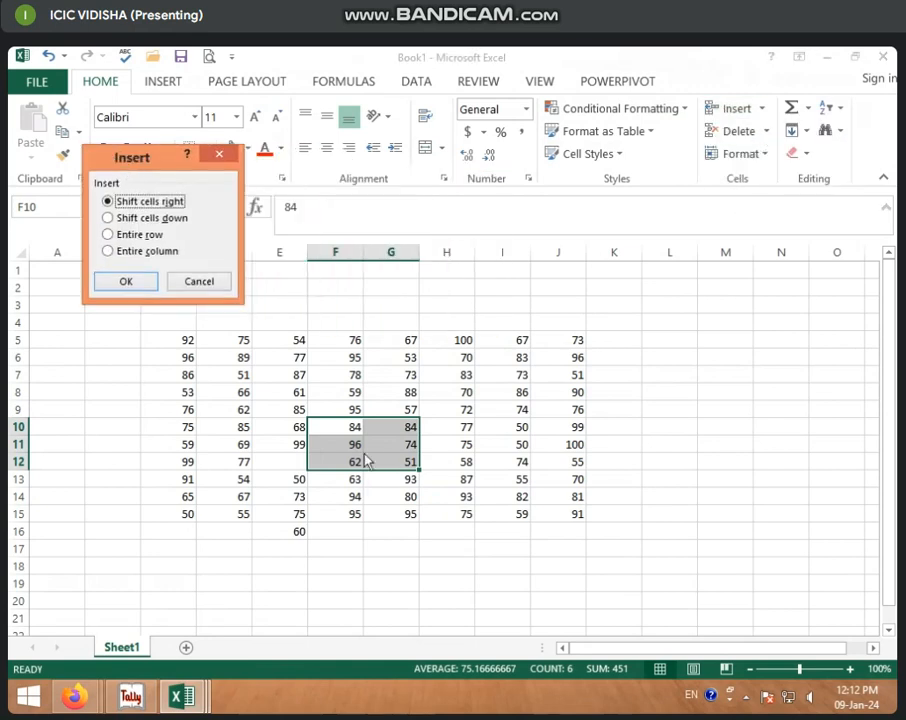
click(142, 219)
click(141, 202)
click(121, 234)
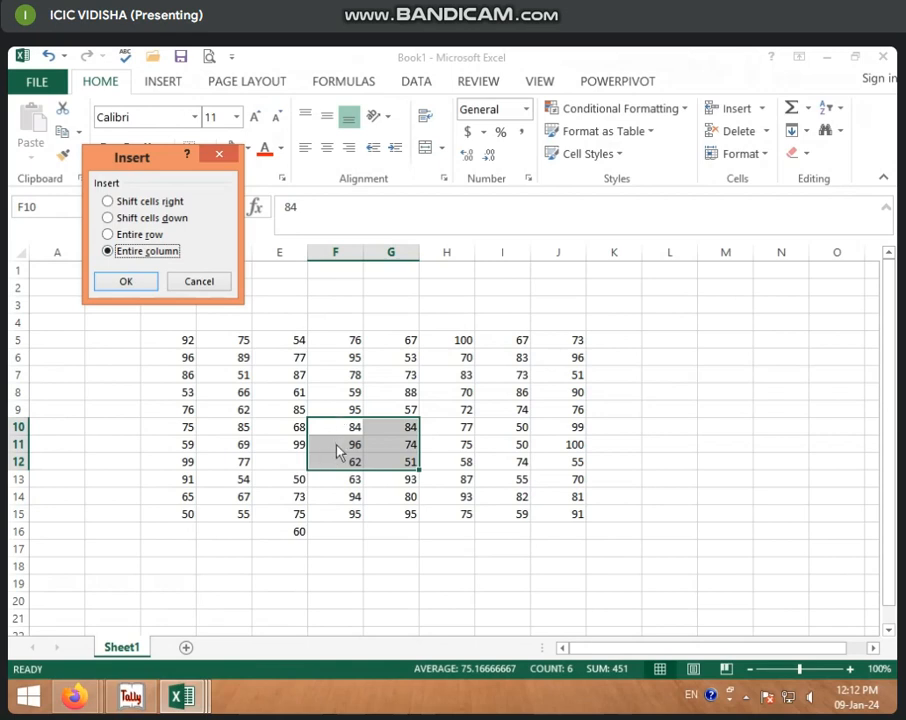
click(125, 234)
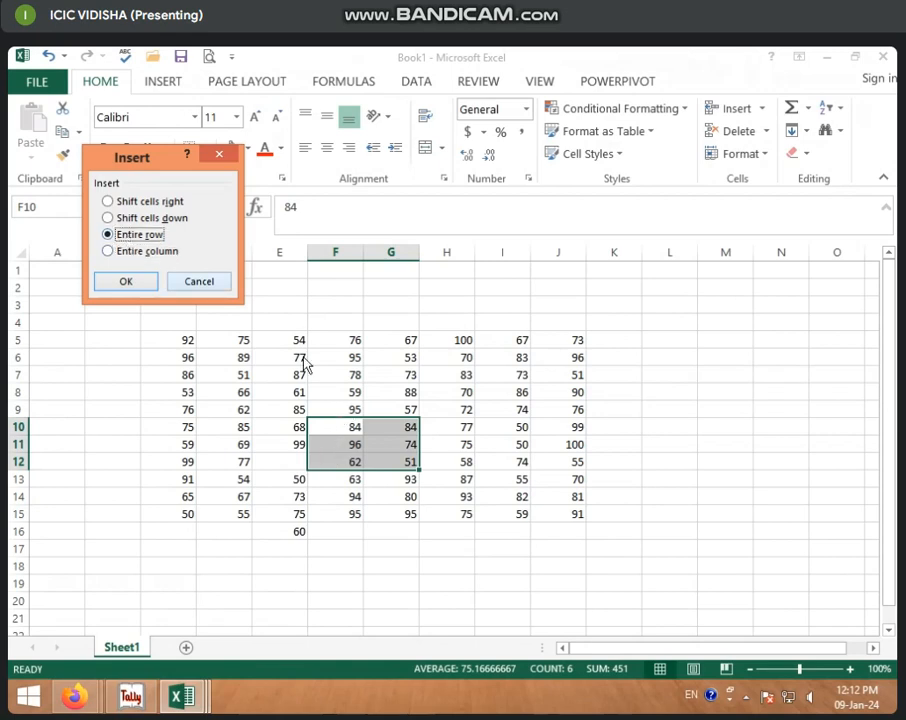
click(176, 251)
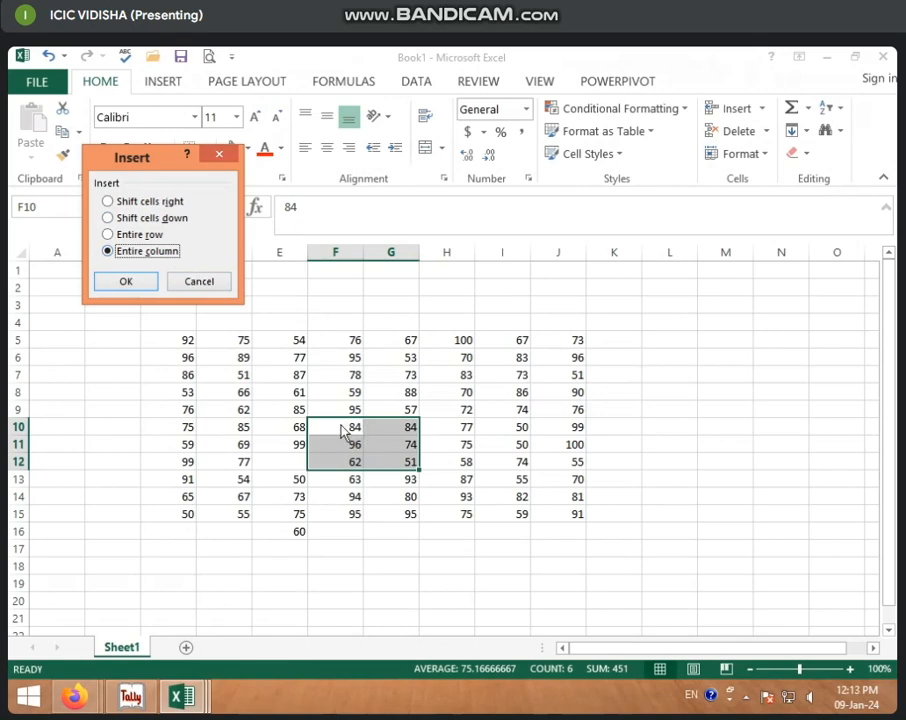
click(121, 203)
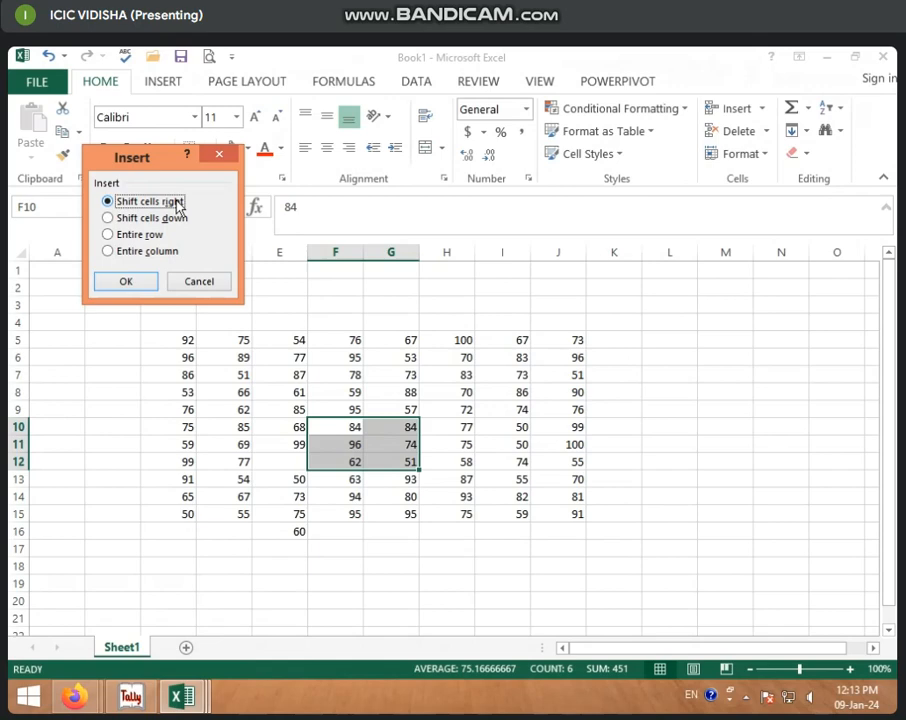
click(127, 283)
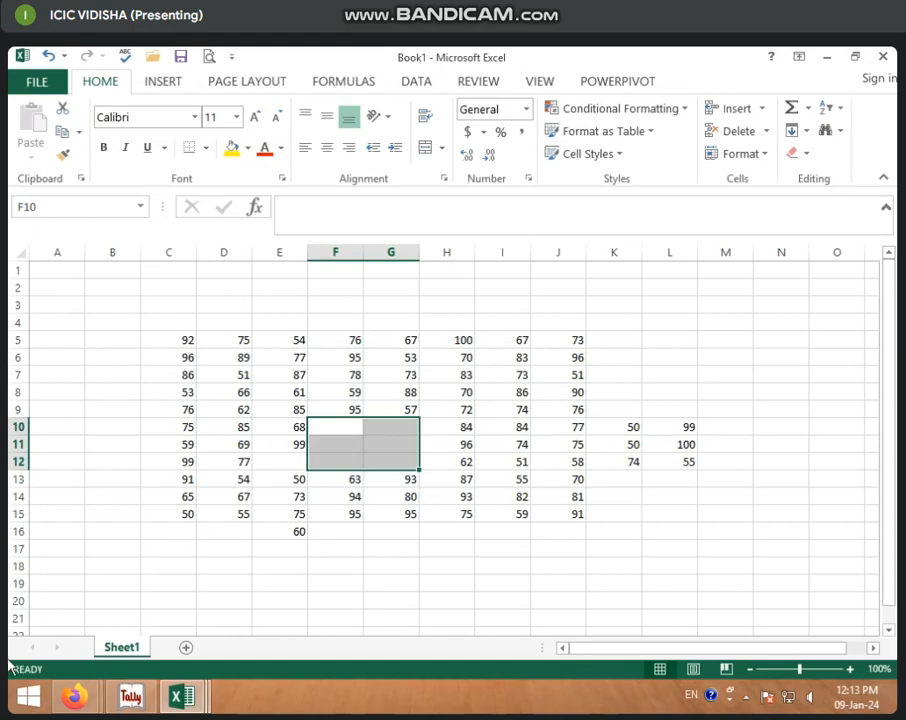
Insert two blank sheet rows above row 10, based on the selection F10:F11
click(474, 493)
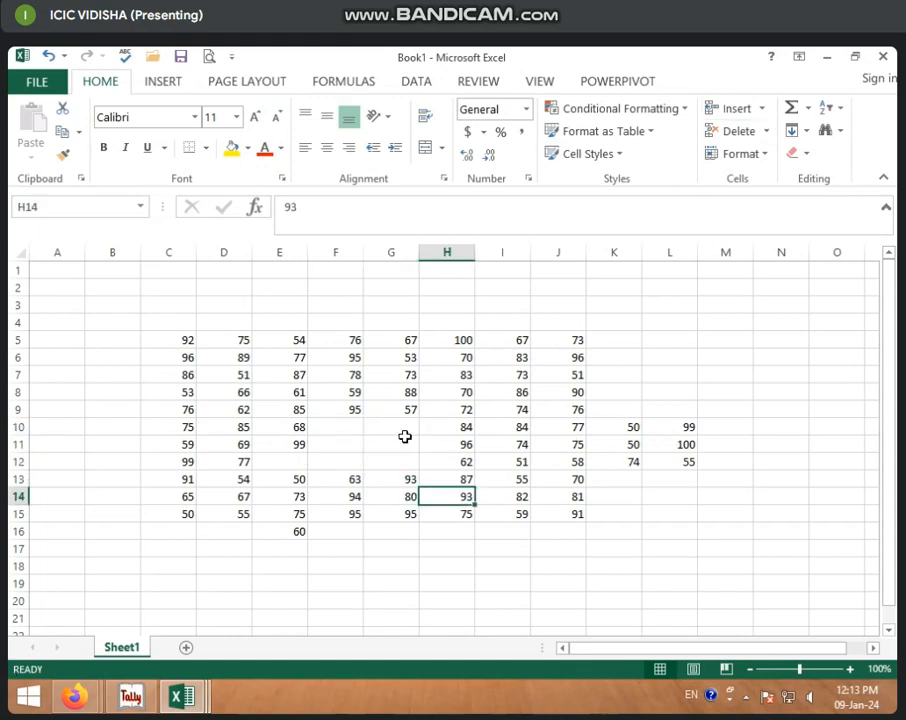
click(401, 442)
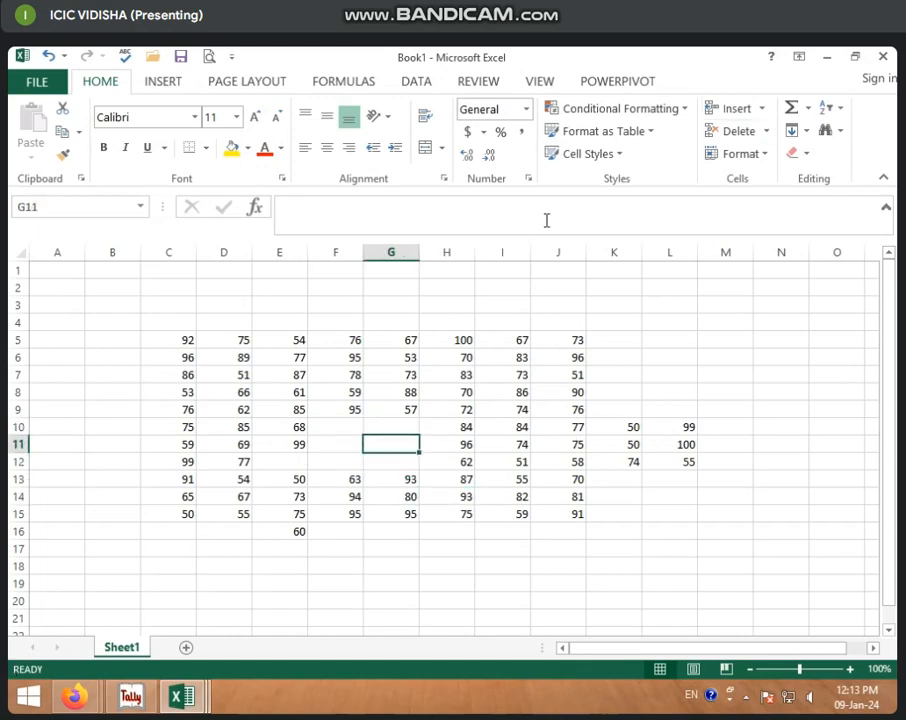
click(762, 108)
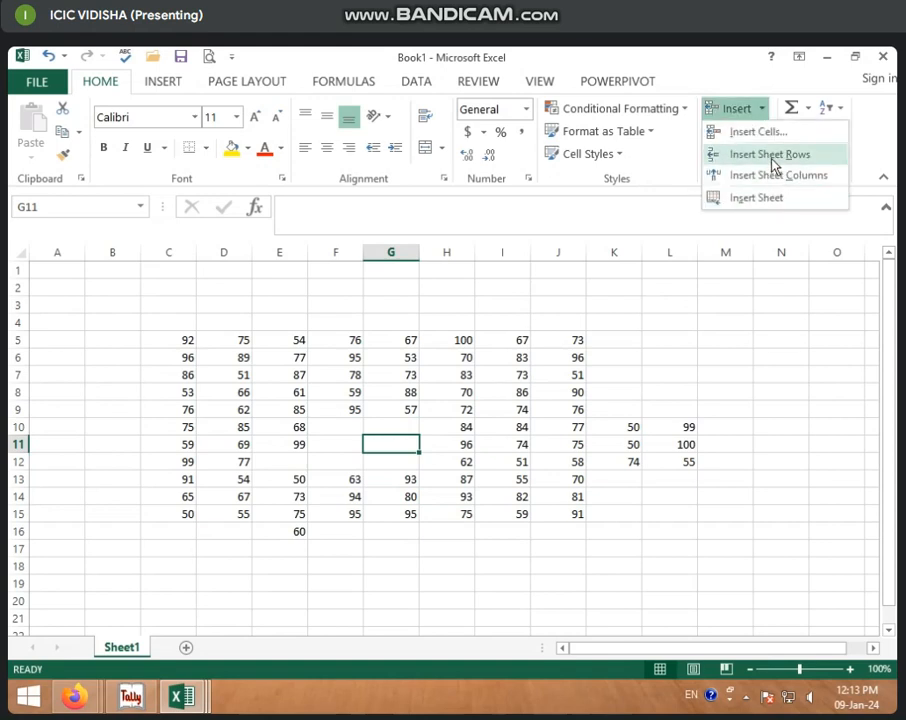
click(400, 457)
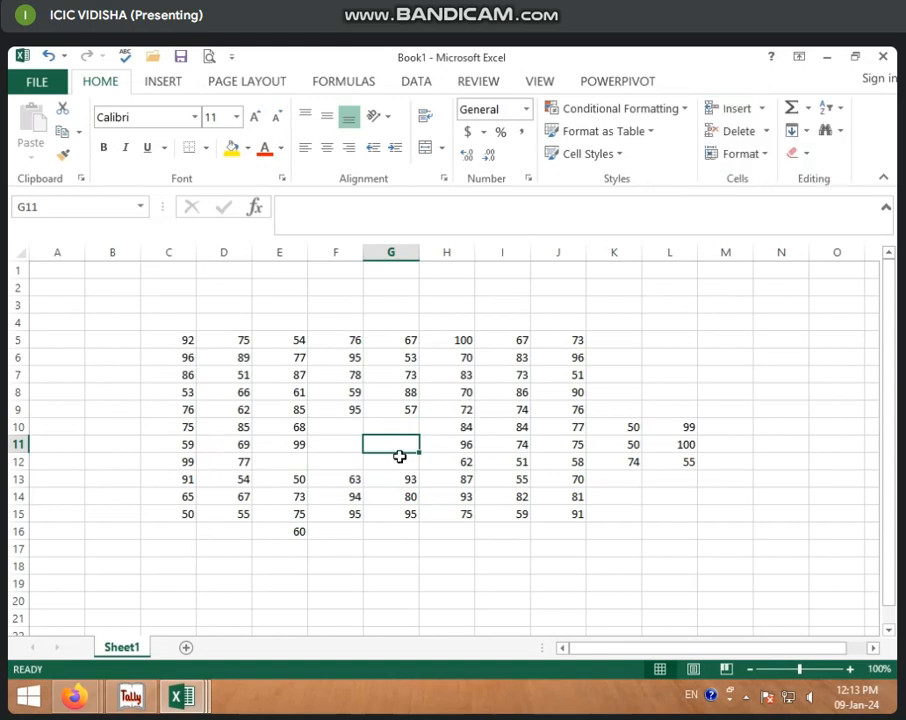
click(399, 456)
click(393, 444)
mouse_move(393, 428)
mouse_down()
mouse_move(388, 420)
mouse_move(388, 436)
mouse_up()
click(336, 425)
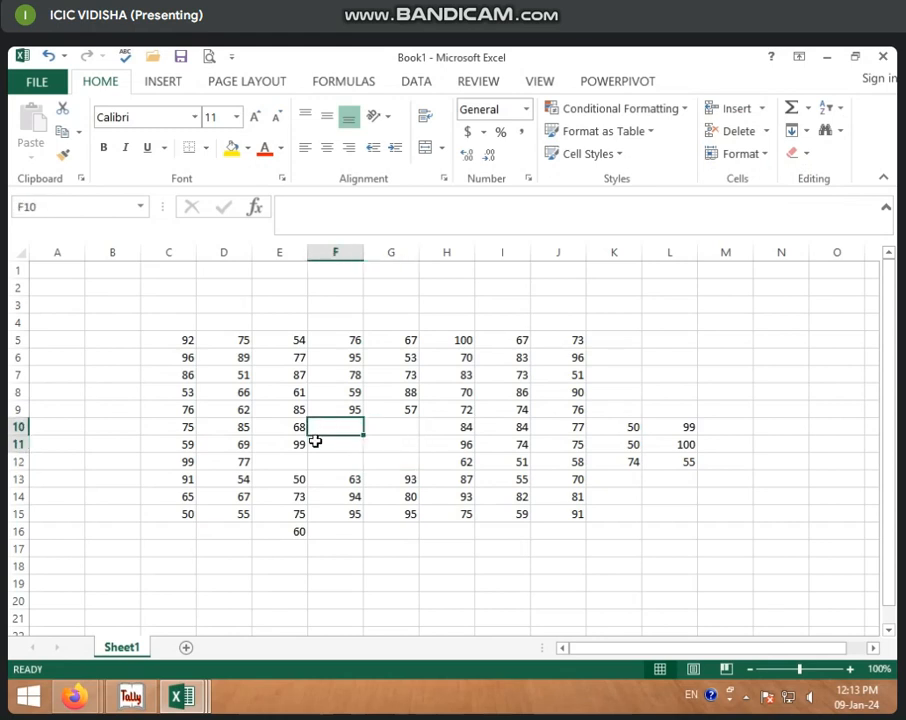
drag(315, 441, 315, 443)
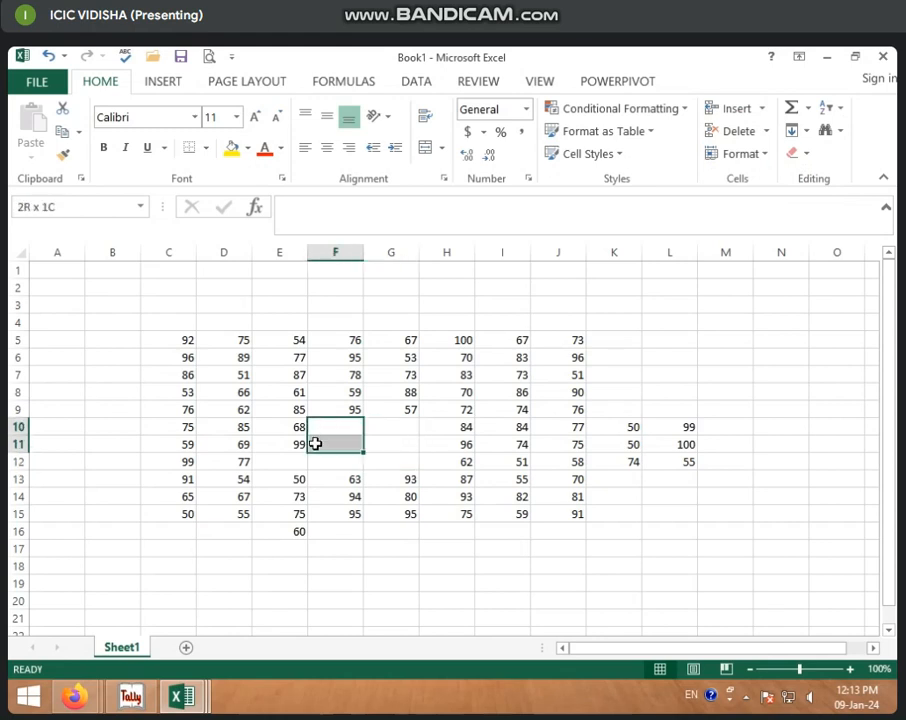
click(765, 111)
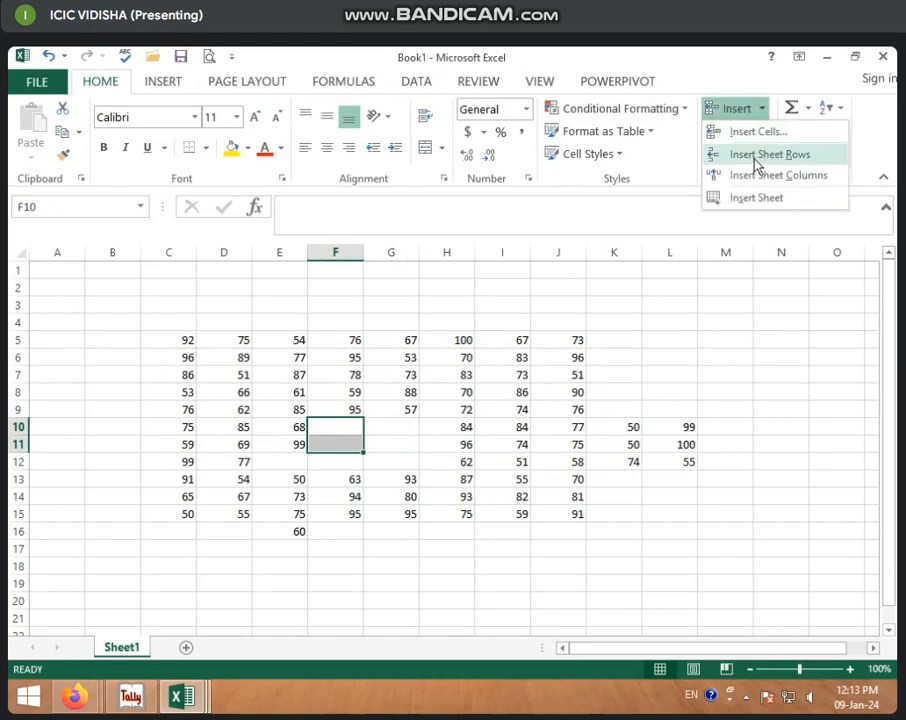
click(772, 155)
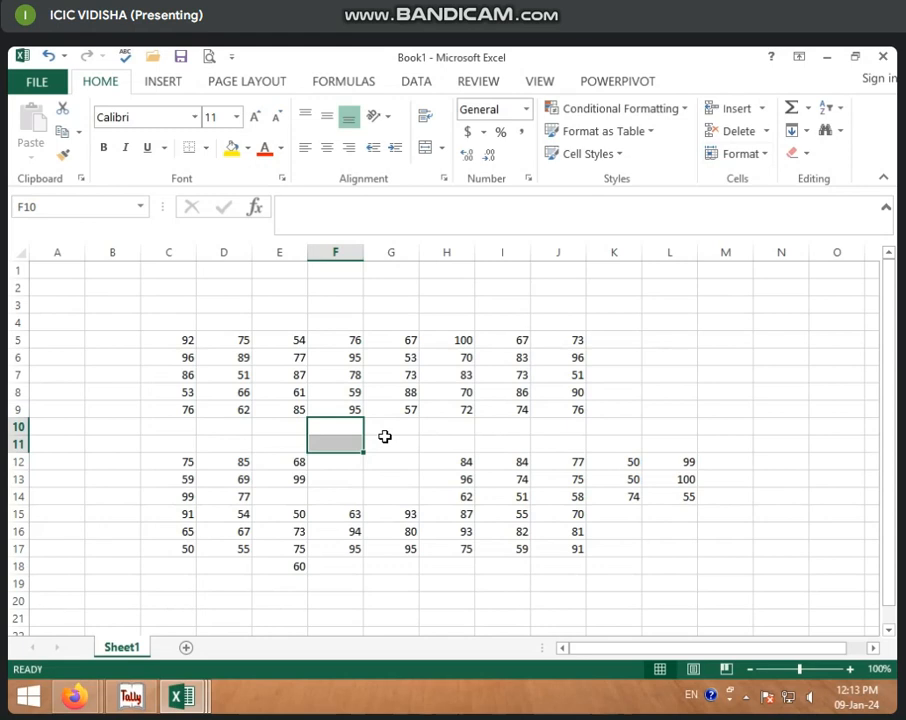
Insert one blank sheet row above row 13 from cell E13
click(333, 474)
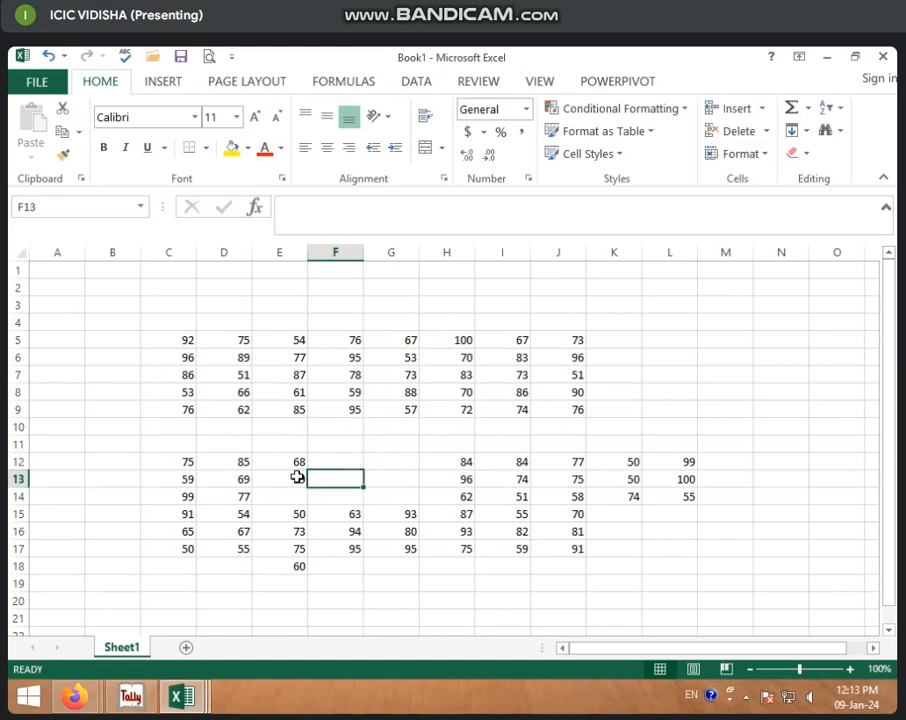
click(297, 477)
click(761, 109)
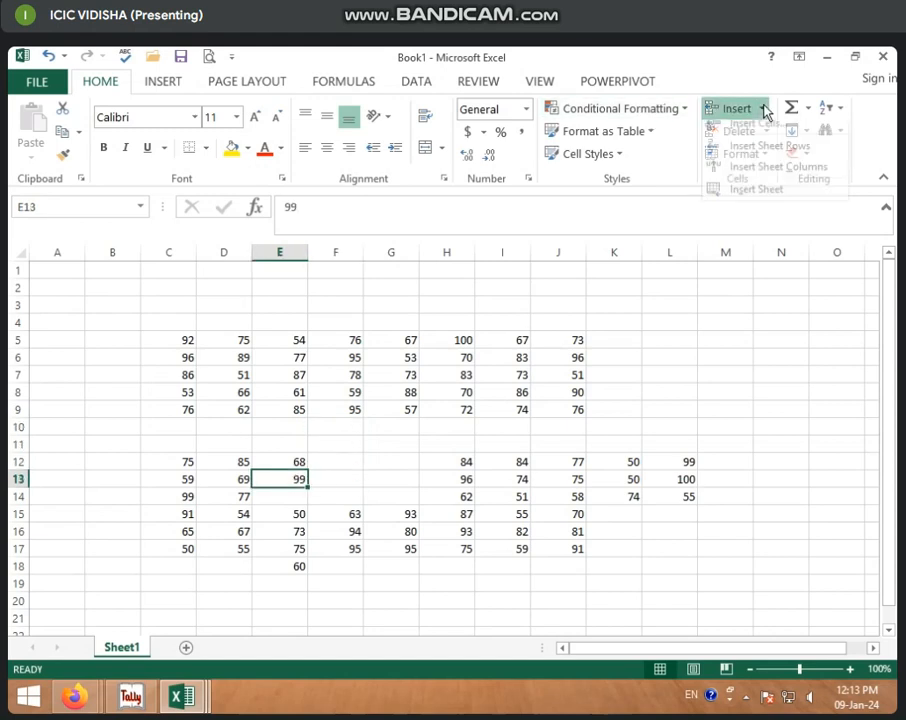
click(771, 156)
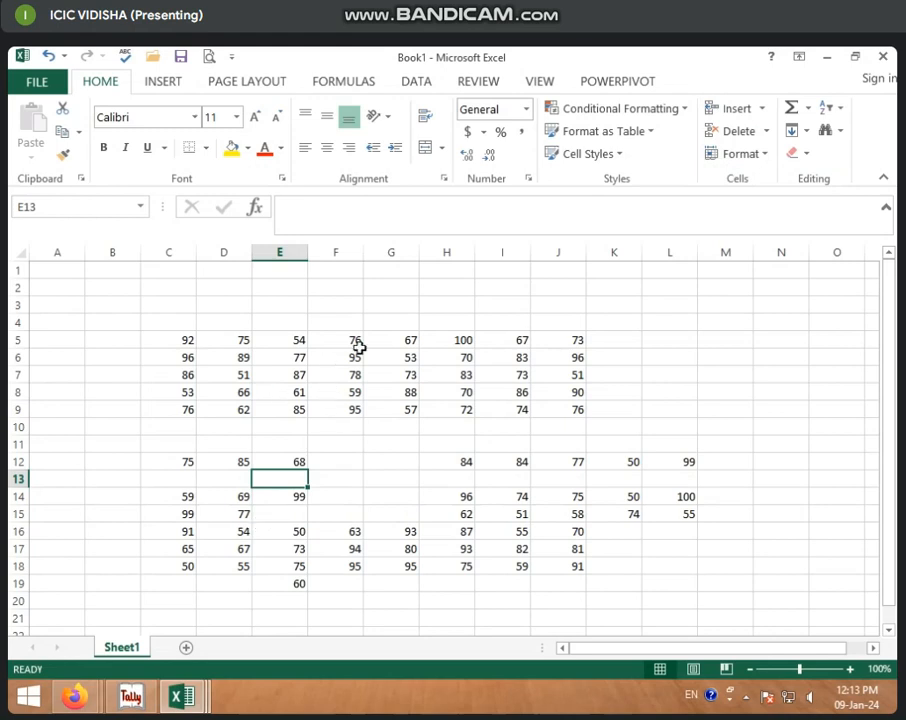
Insert a blank sheet column before column G from cell G12
click(346, 251)
click(402, 291)
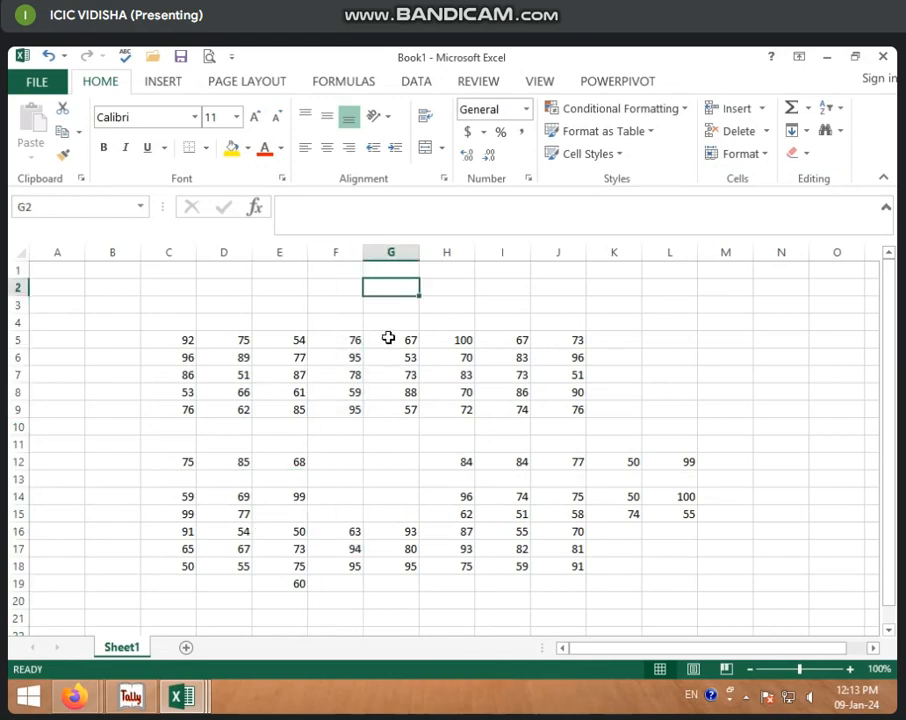
click(390, 340)
click(401, 463)
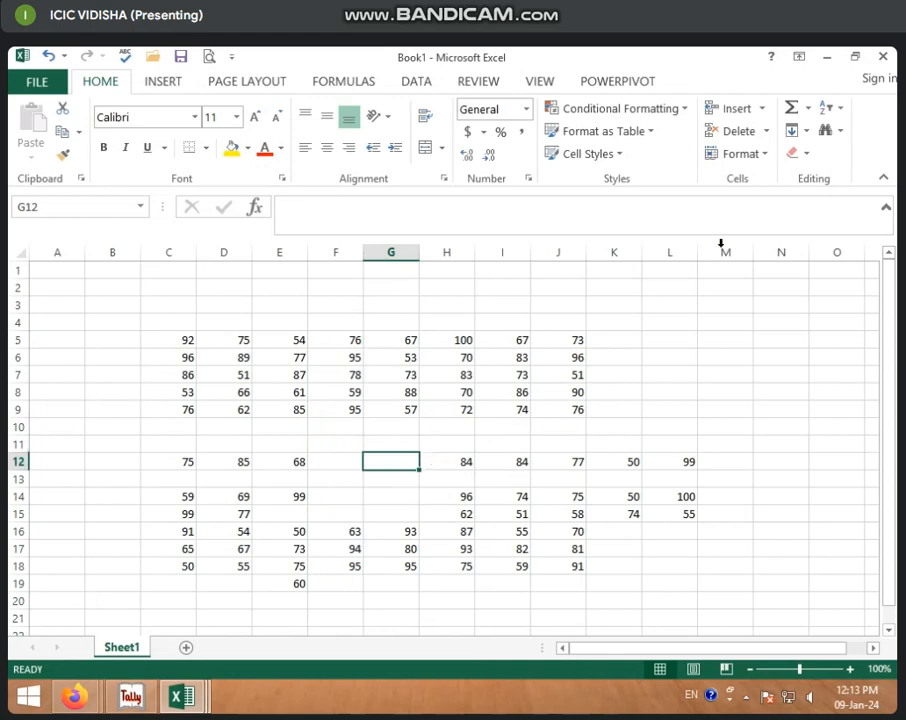
click(760, 109)
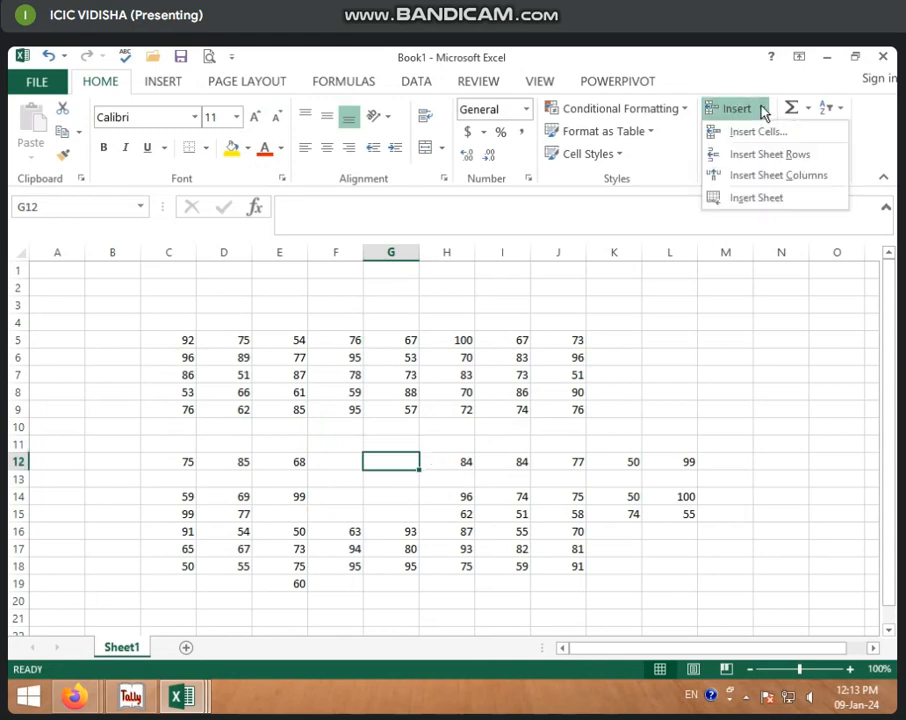
click(782, 178)
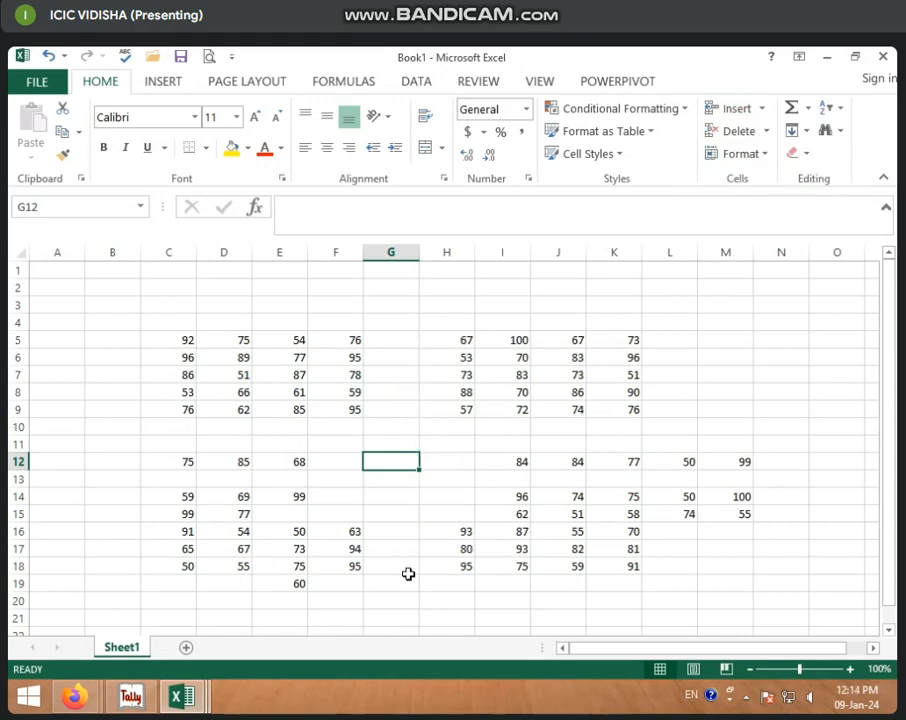
Add a new blank worksheet after Sheet1
drag(400, 428, 620, 427)
click(762, 108)
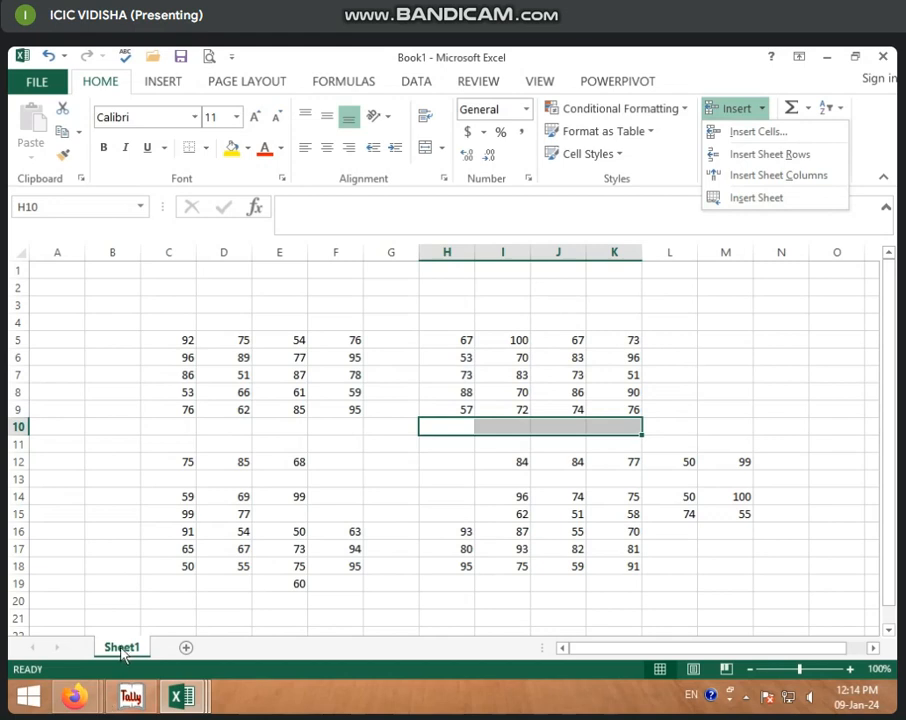
click(187, 648)
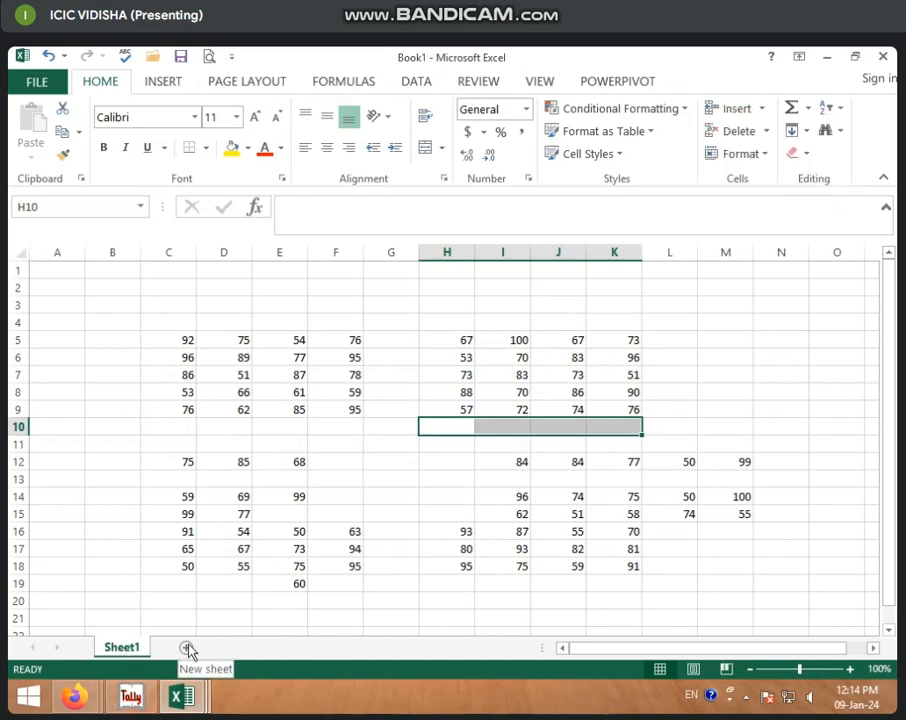
click(187, 648)
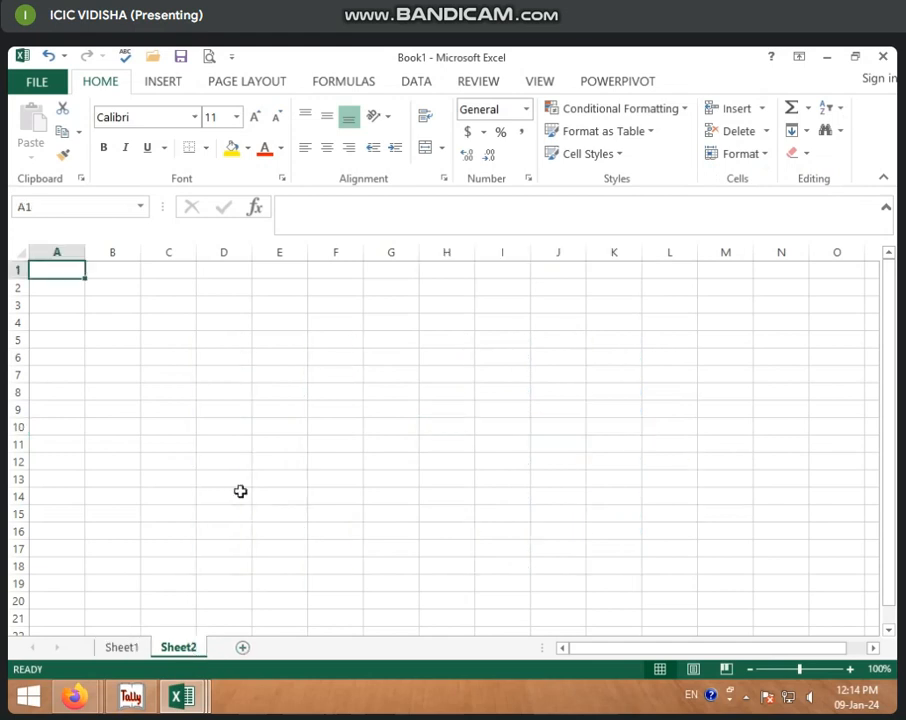
Return to Sheet1 and insert a blank worksheet in front of it with the Insert Sheet command
click(122, 648)
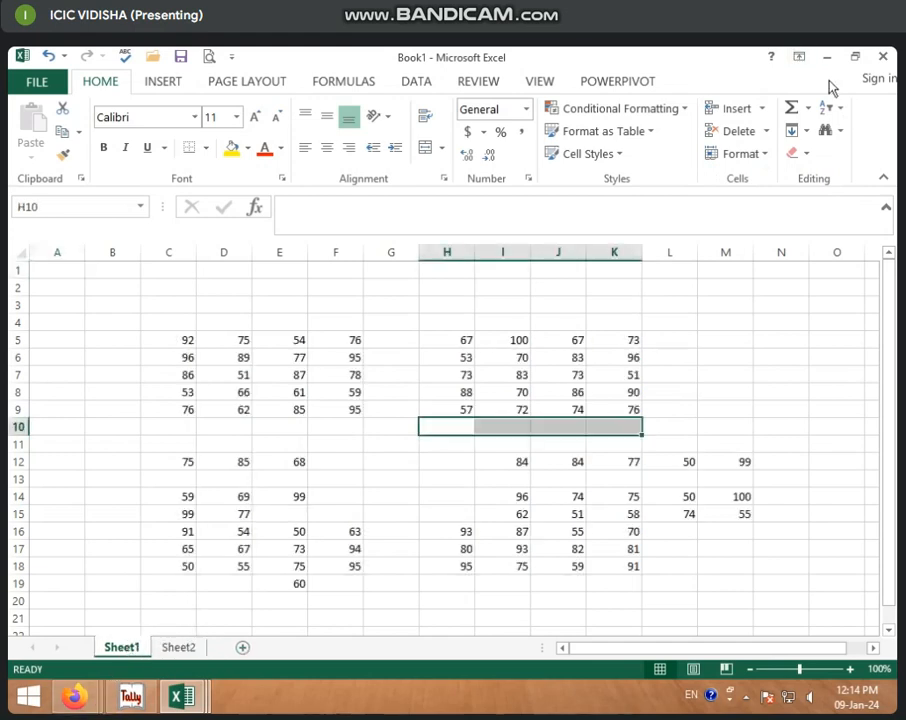
click(763, 107)
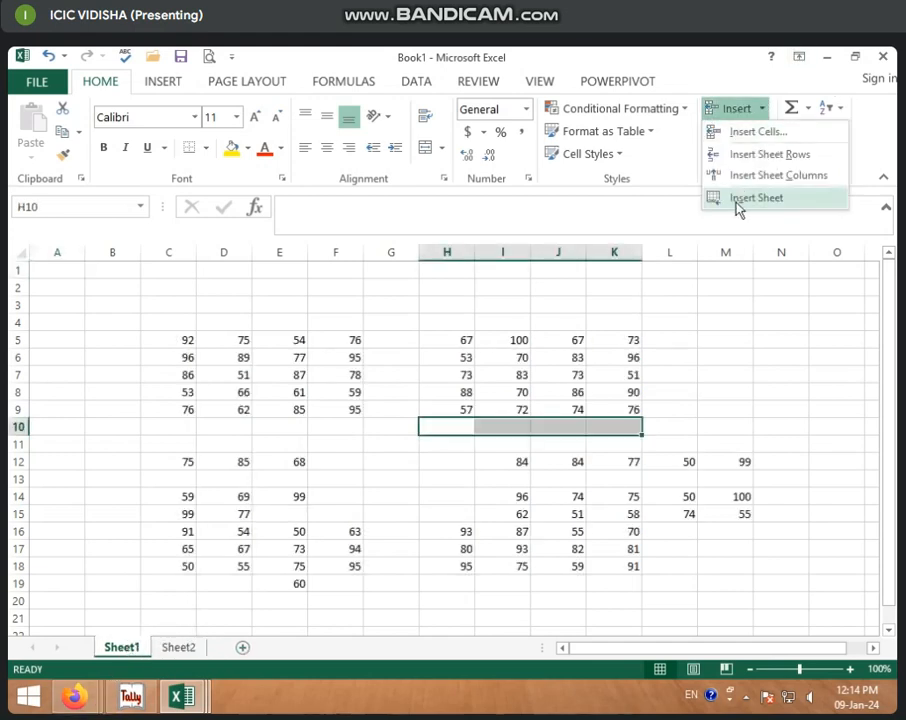
click(765, 200)
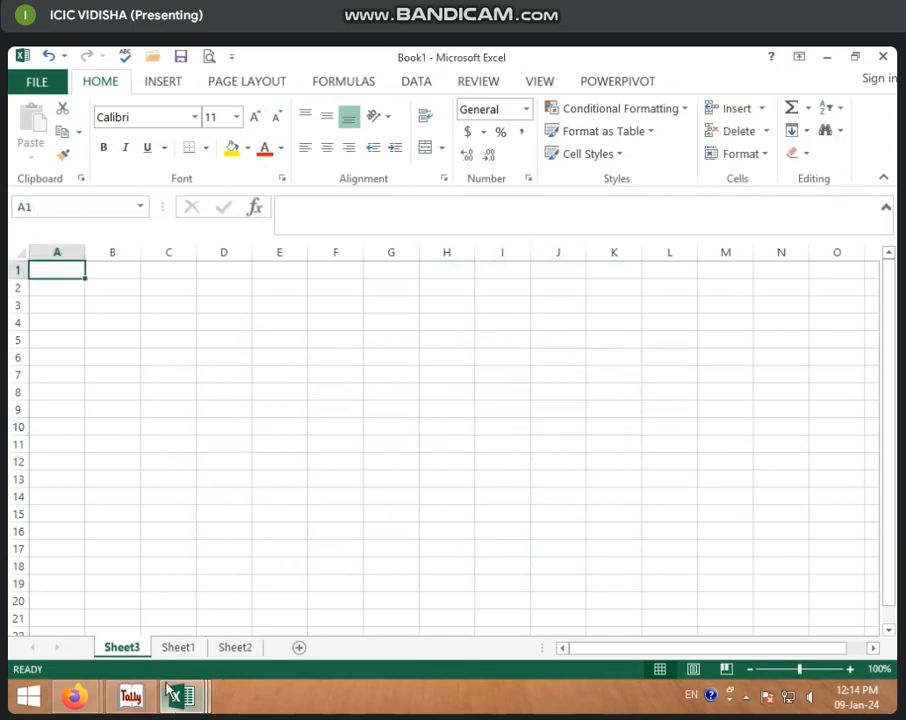
Add another blank worksheet between Sheet3 and Sheet1, and return to cell F9 on Sheet1
click(299, 648)
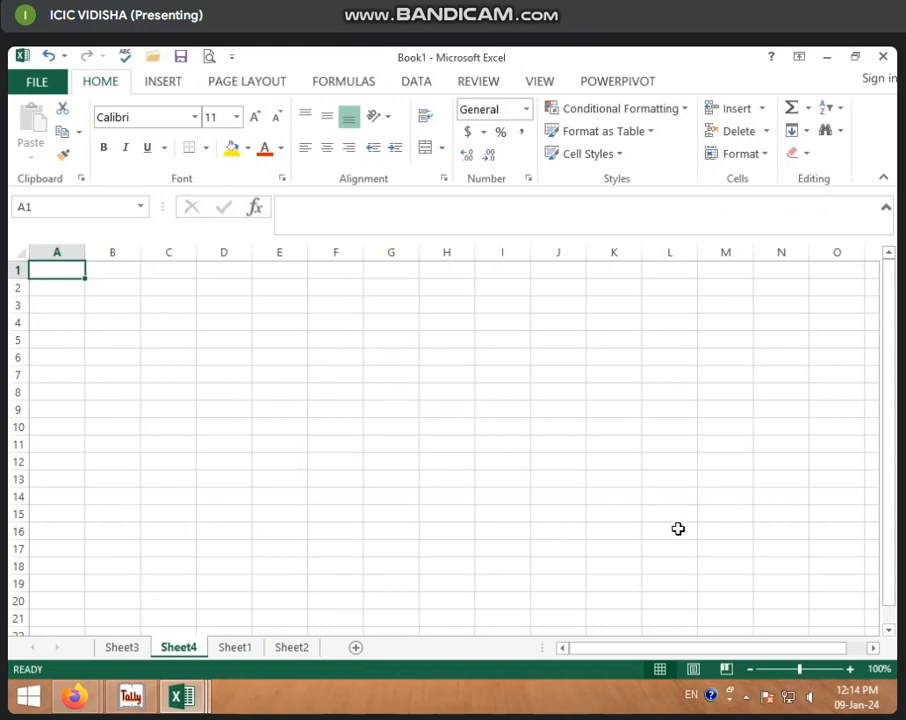
click(336, 496)
click(116, 650)
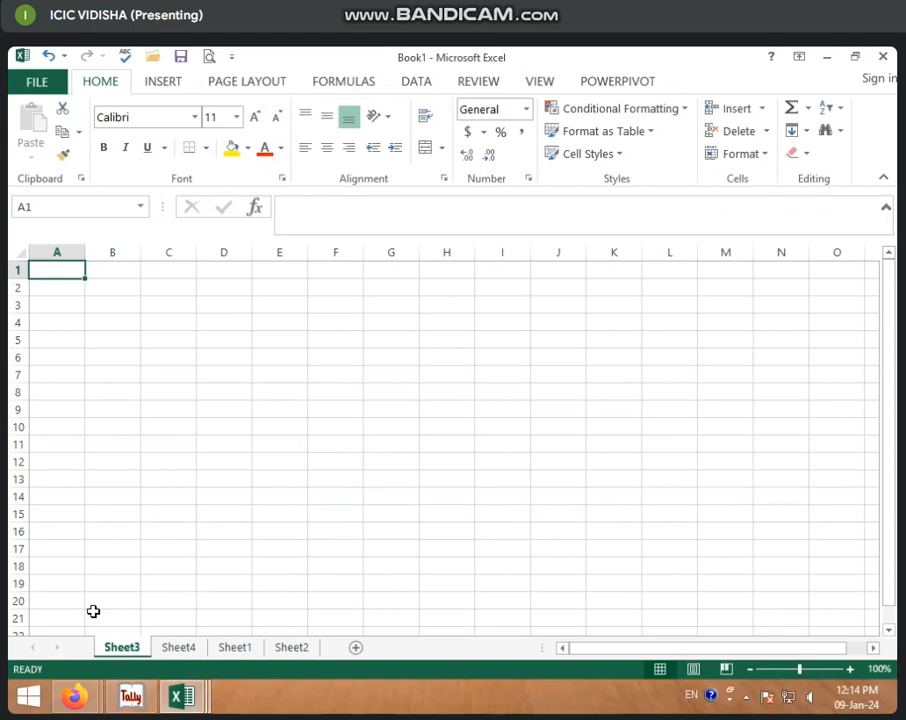
click(240, 648)
click(316, 401)
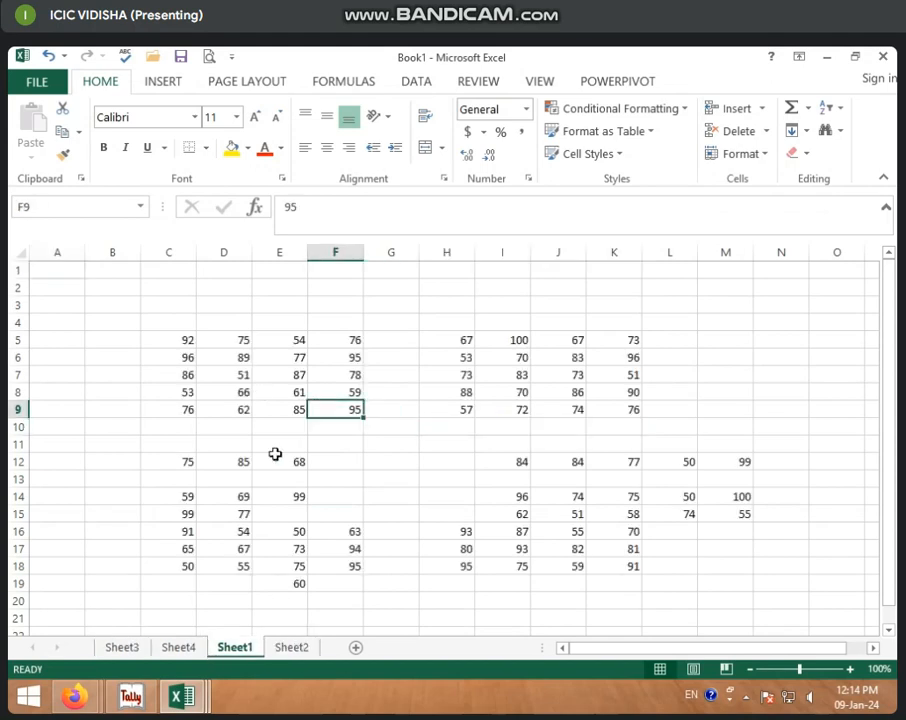
click(767, 131)
click(762, 109)
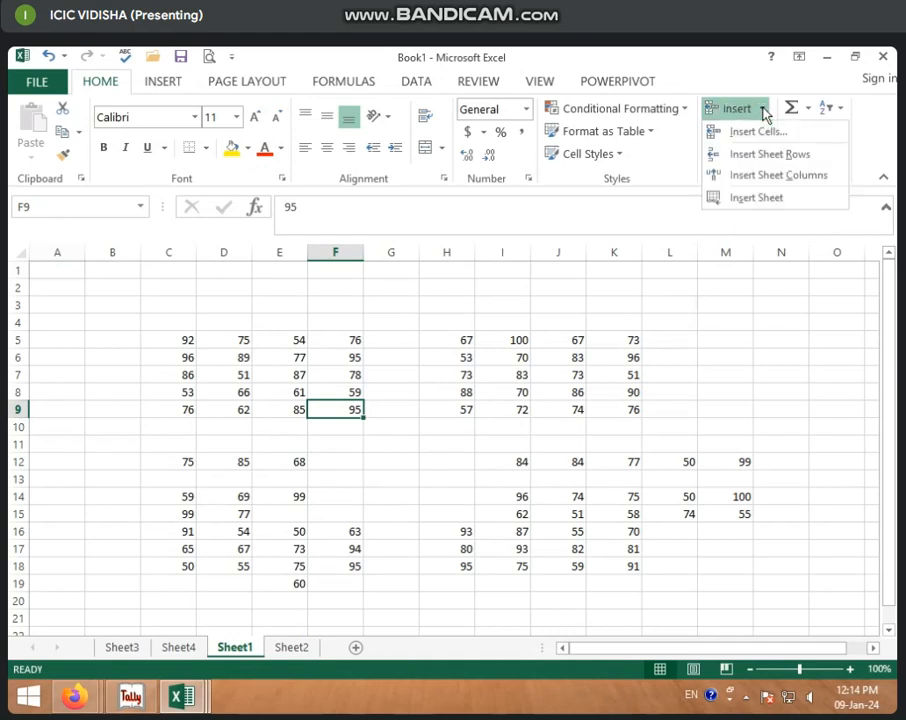
click(760, 112)
click(766, 132)
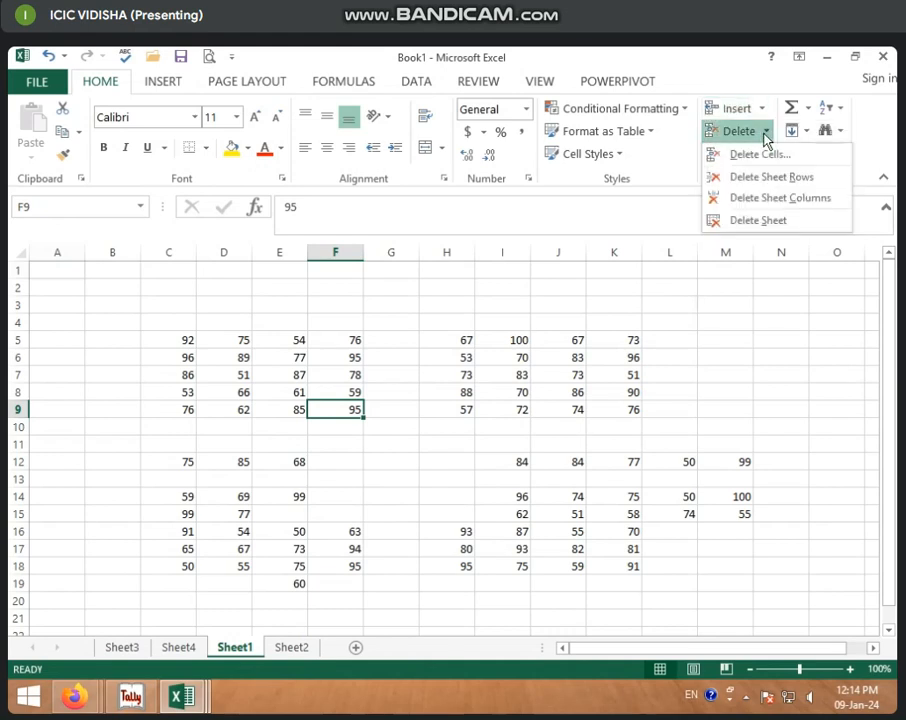
click(584, 403)
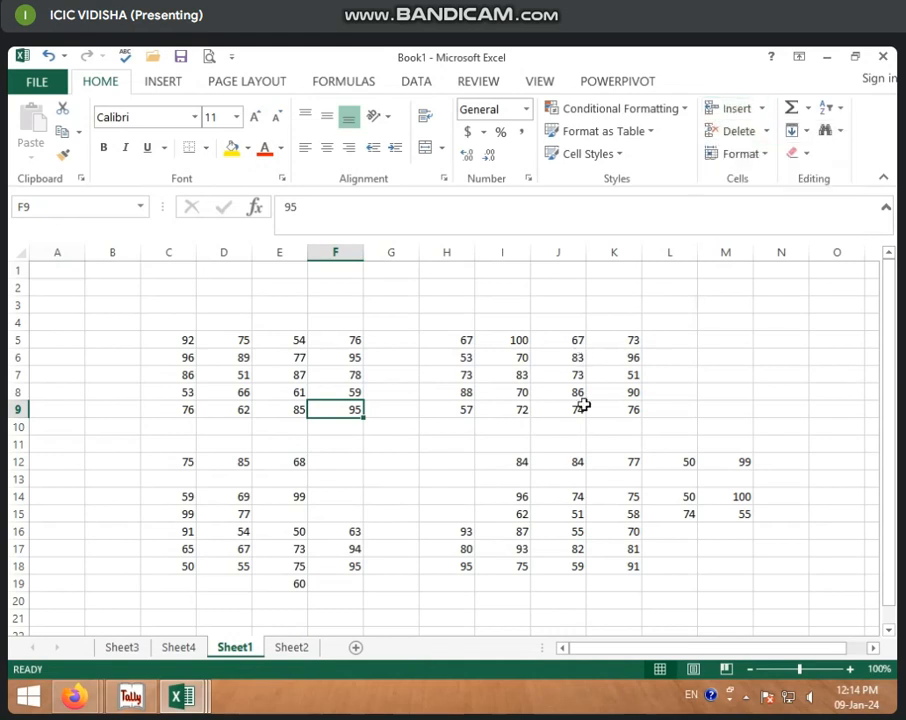
click(556, 530)
click(378, 511)
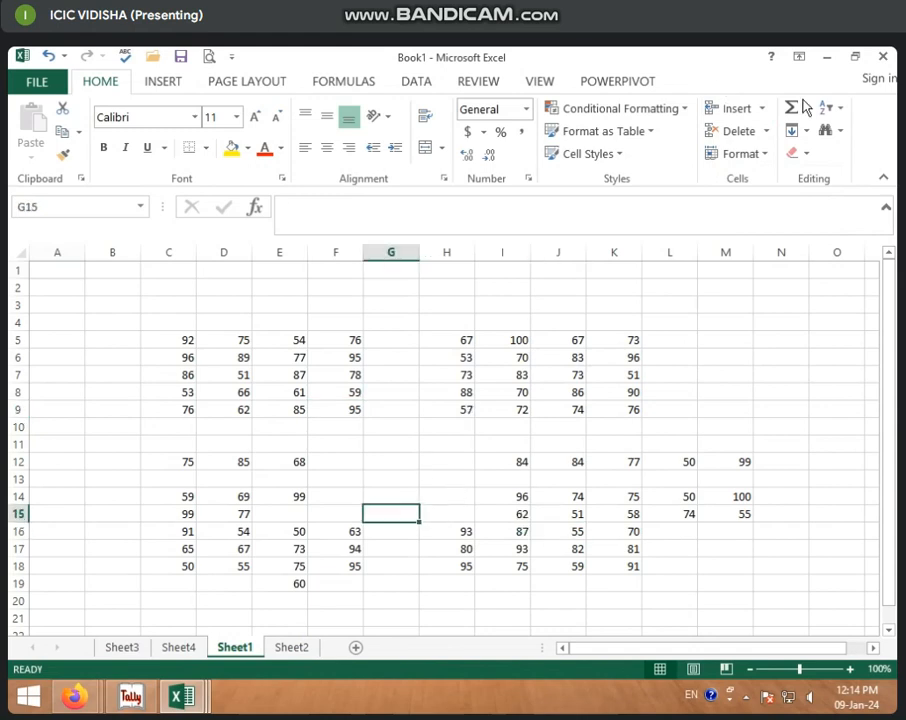
Delete blank sheet rows 10 and 11 based on the cell range G10:G11
click(403, 425)
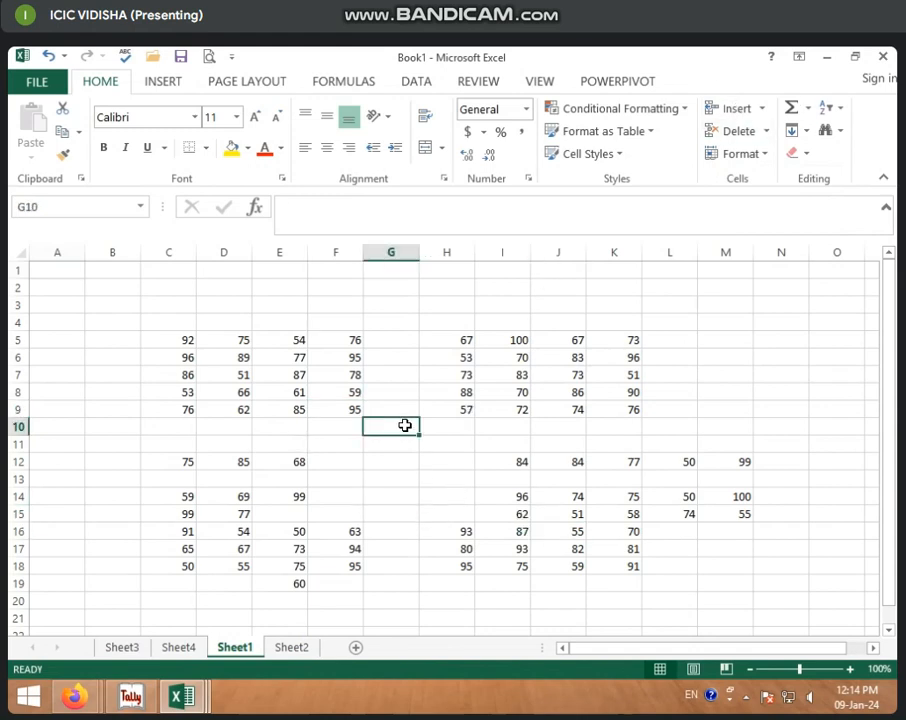
drag(400, 428, 398, 442)
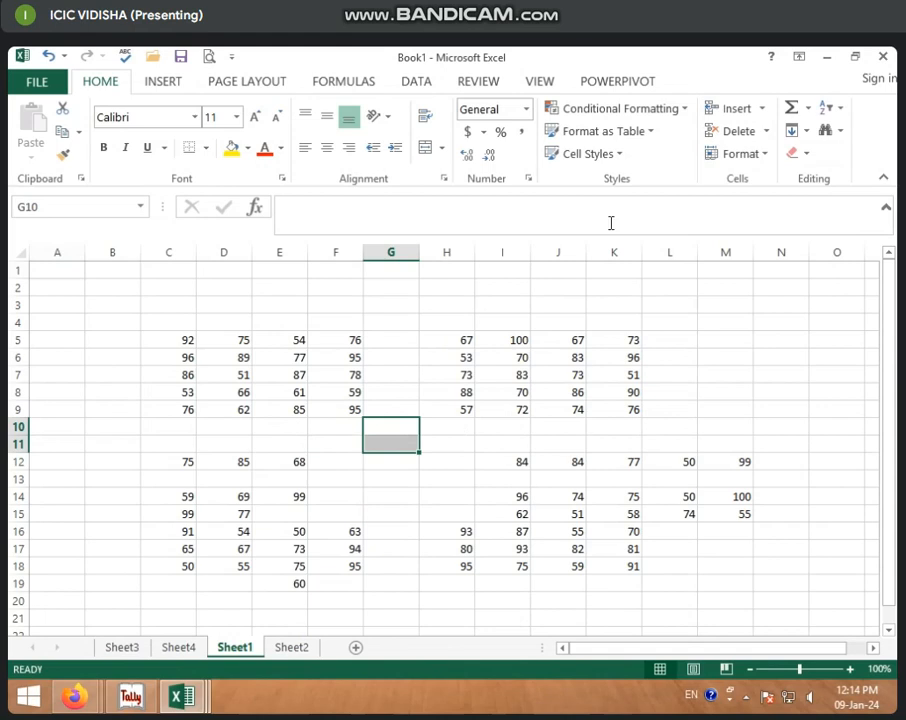
click(766, 131)
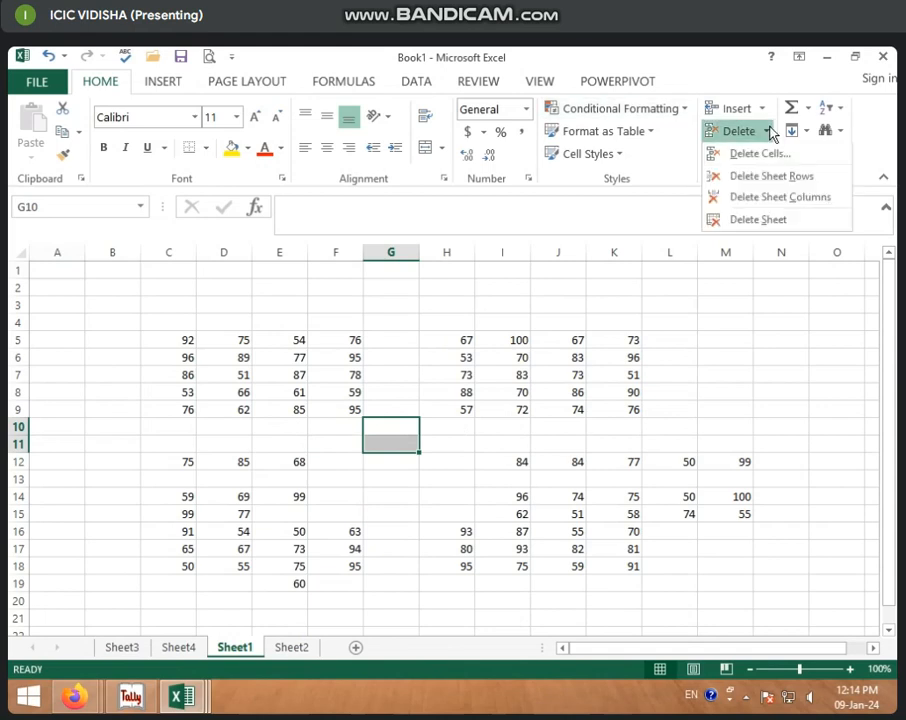
click(779, 183)
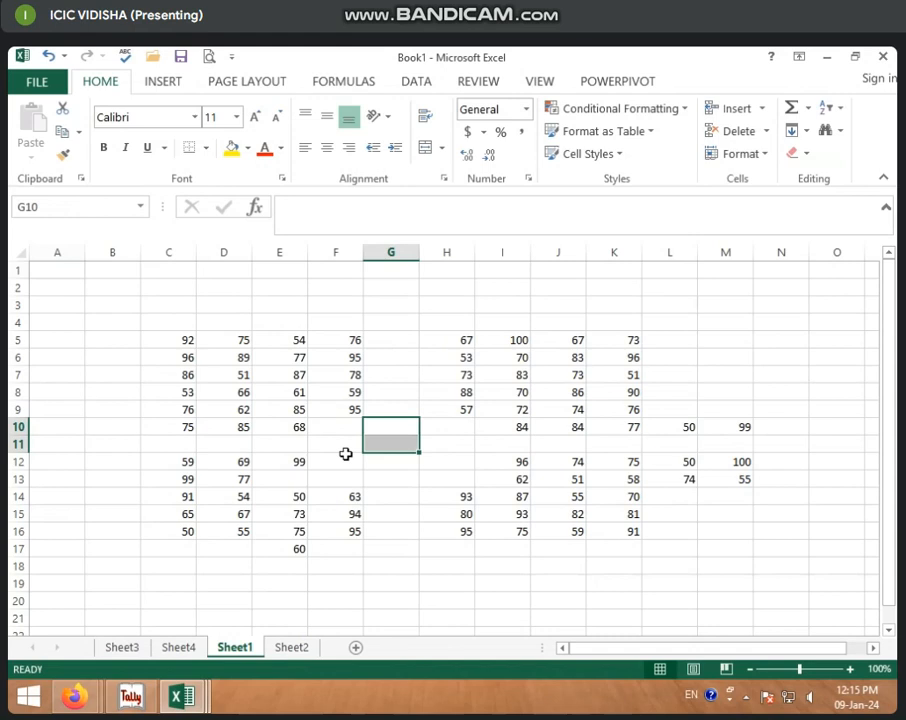
Delete the blank sheet column G based on cell G8
click(392, 390)
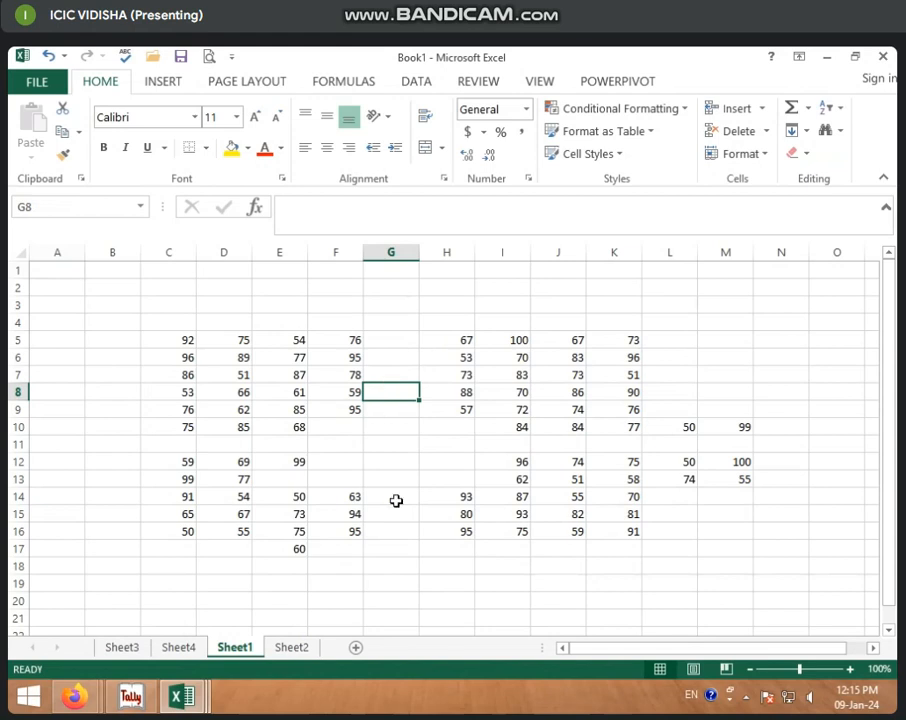
click(767, 133)
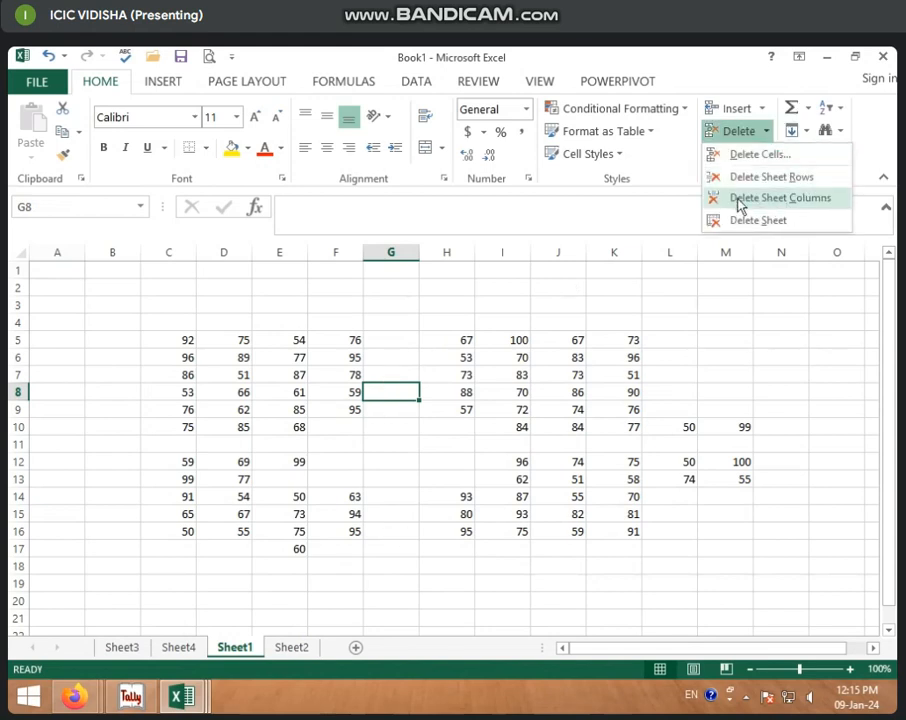
click(793, 198)
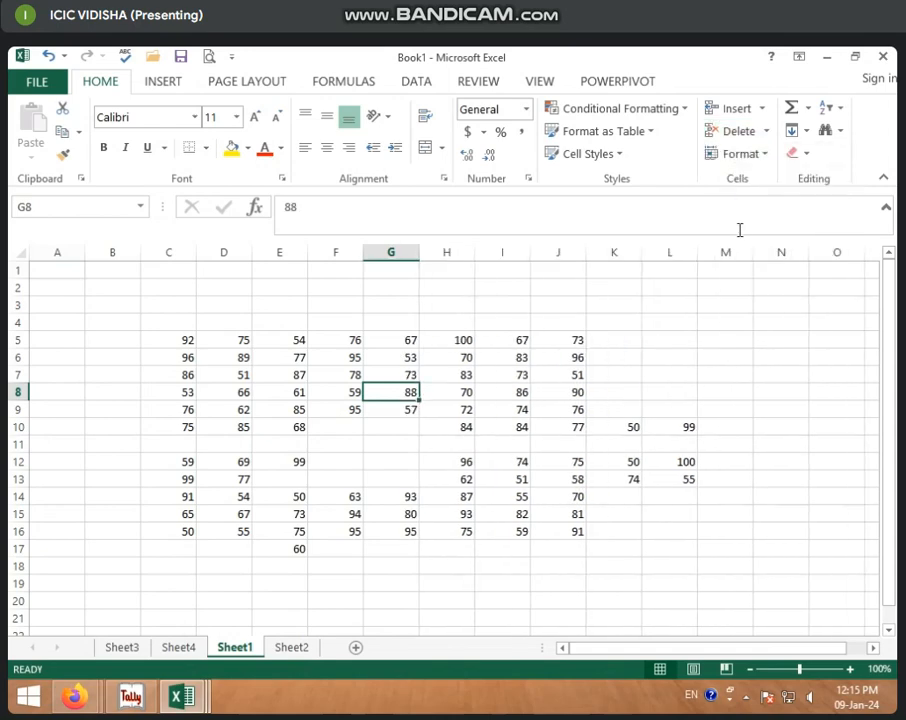
Delete the remaining blank sheet row 11 based on cell F11
click(339, 443)
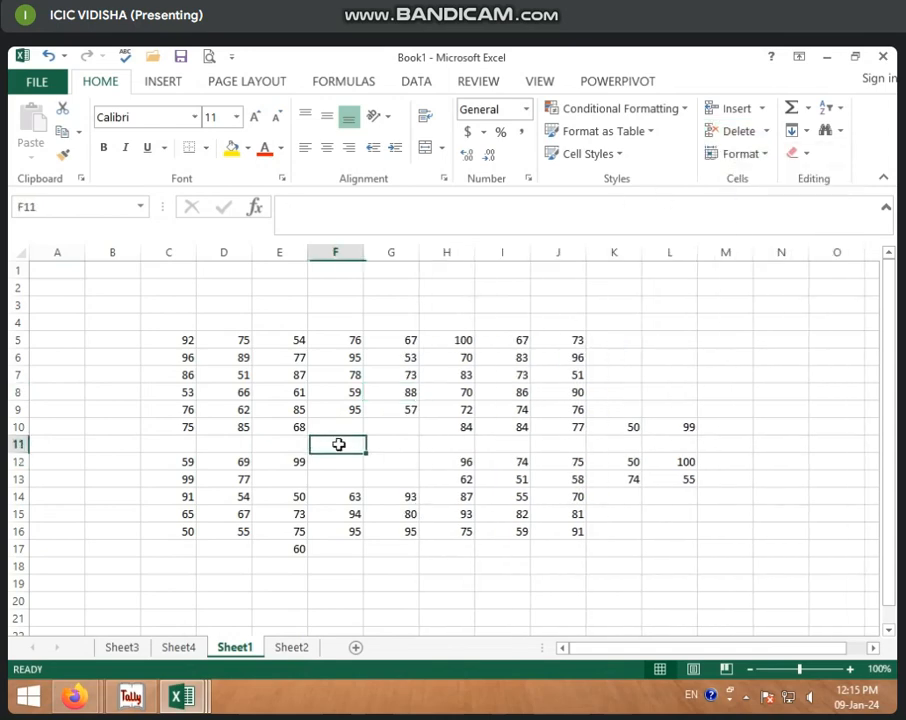
click(766, 131)
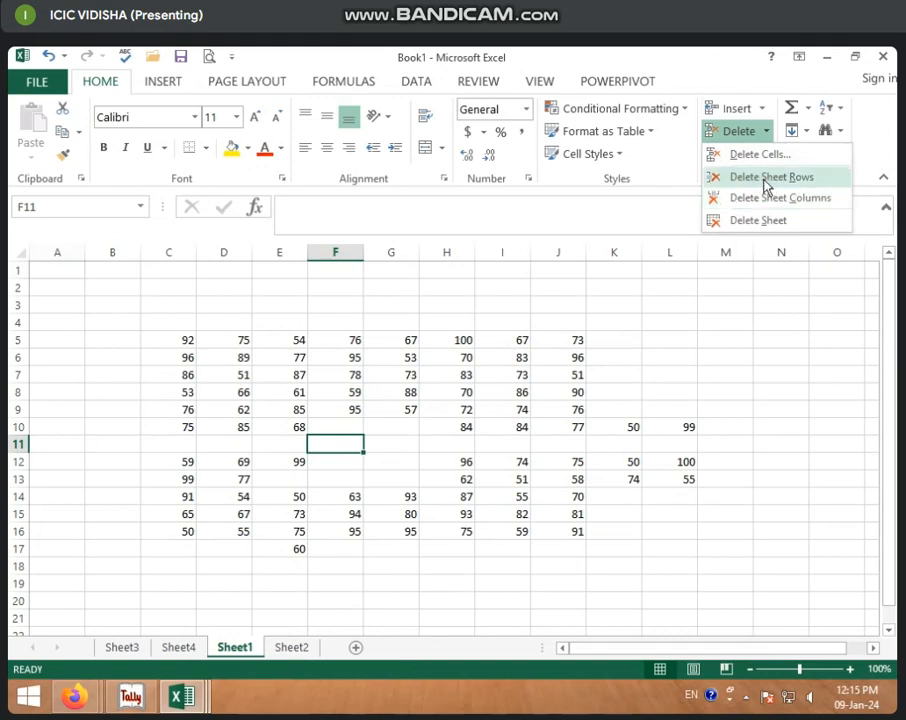
click(767, 180)
click(455, 494)
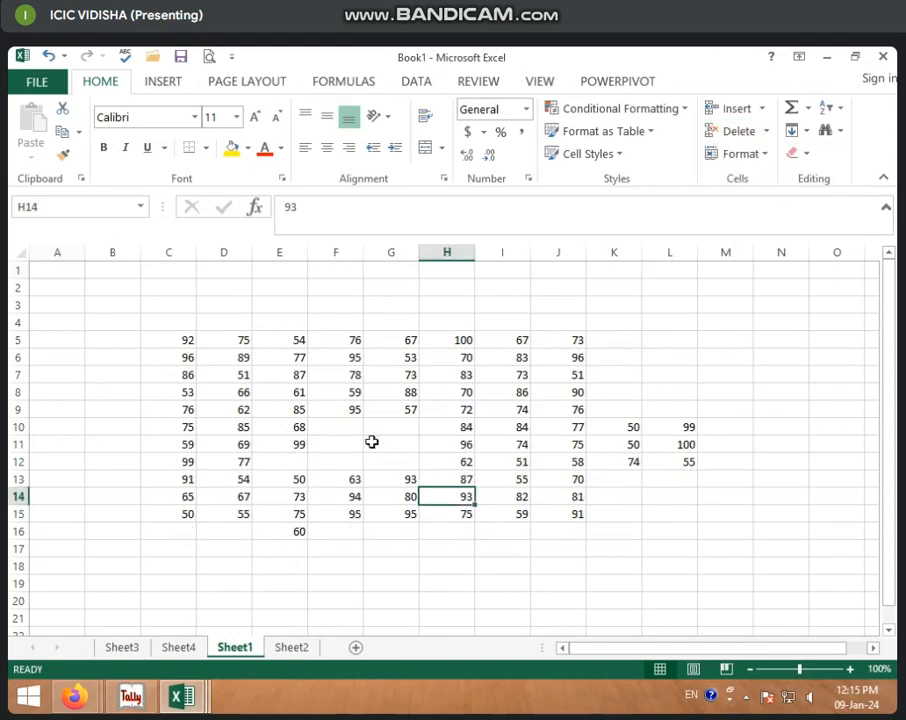
Delete the empty cells F10:G12 with the Shift cells left option
drag(350, 428, 388, 467)
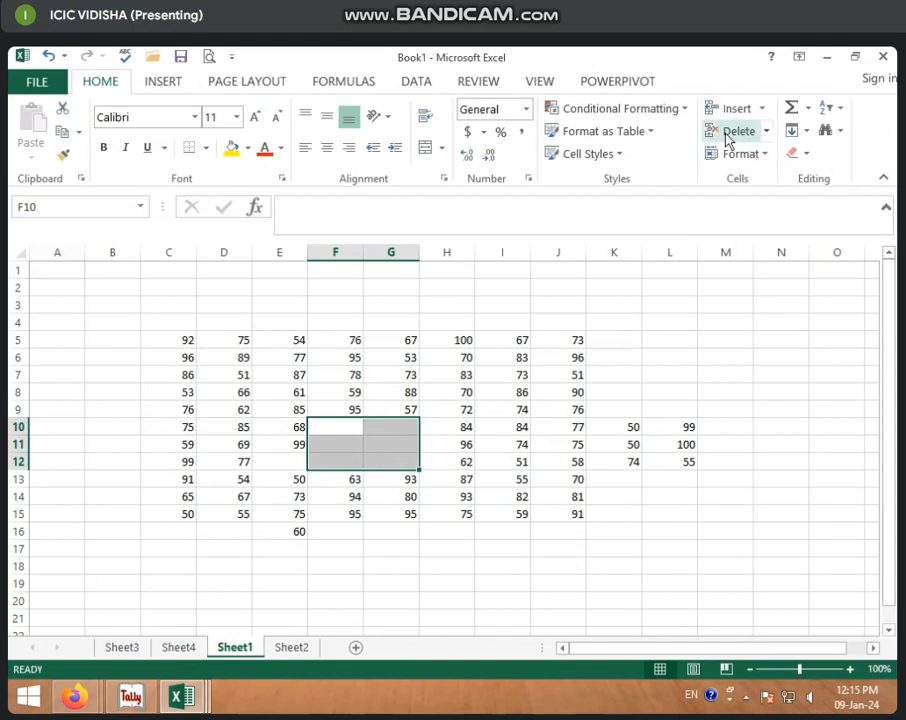
click(767, 133)
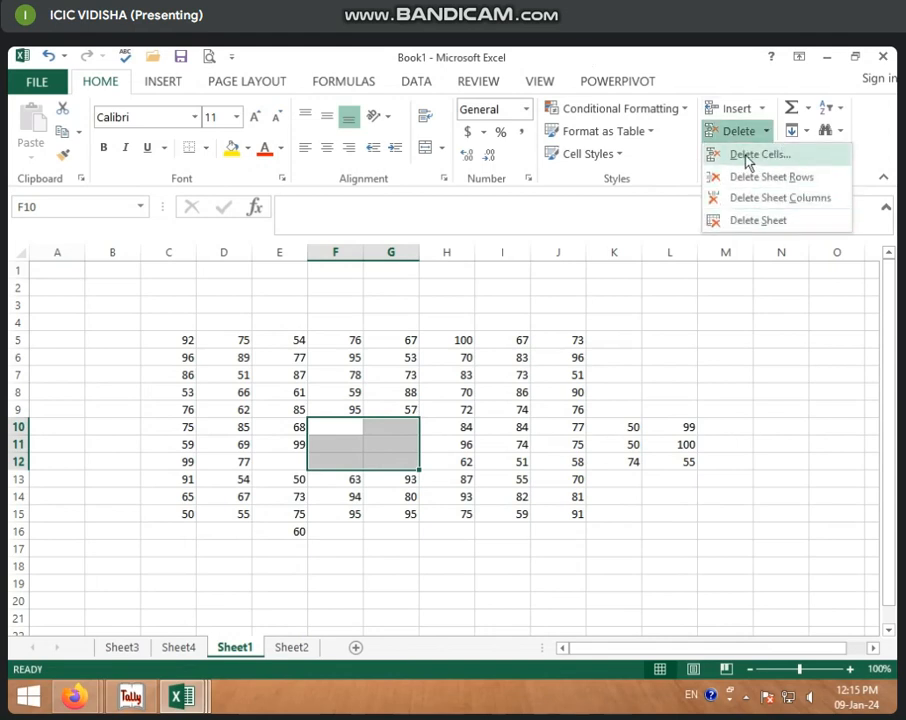
click(748, 160)
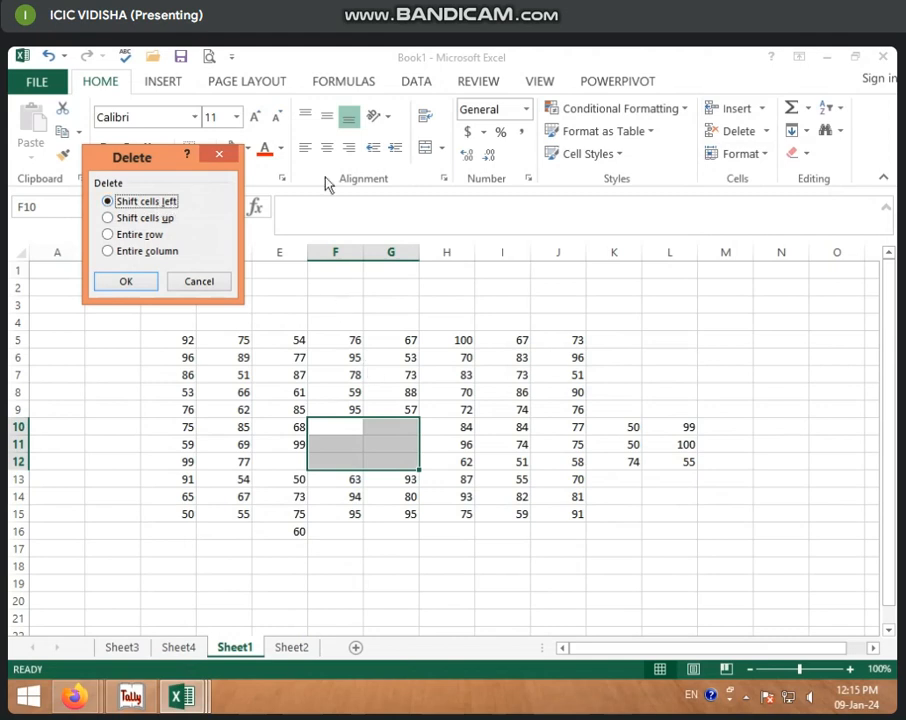
click(140, 219)
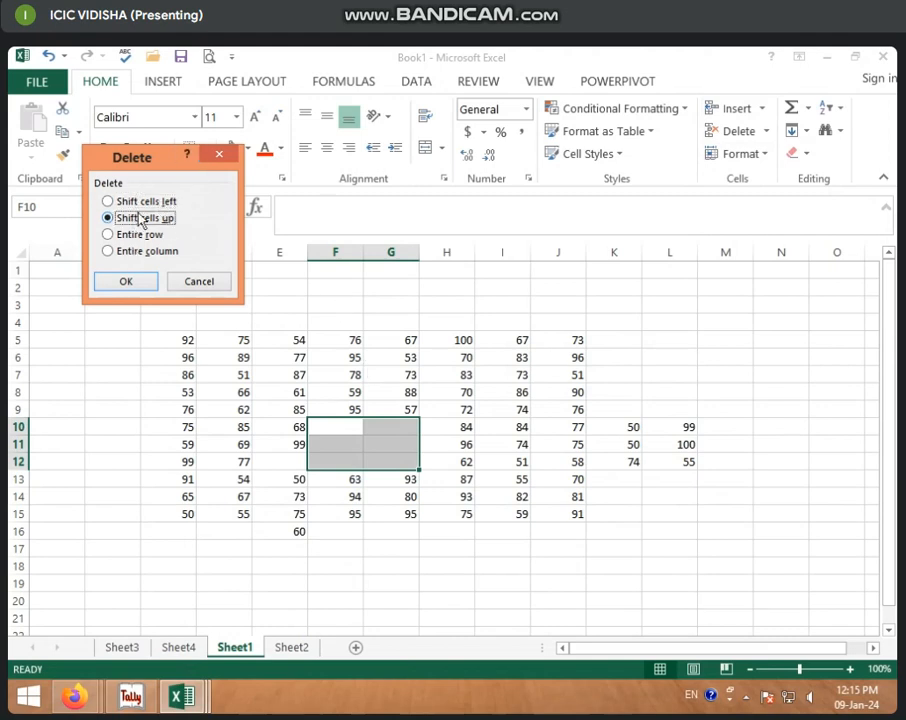
click(135, 201)
click(142, 283)
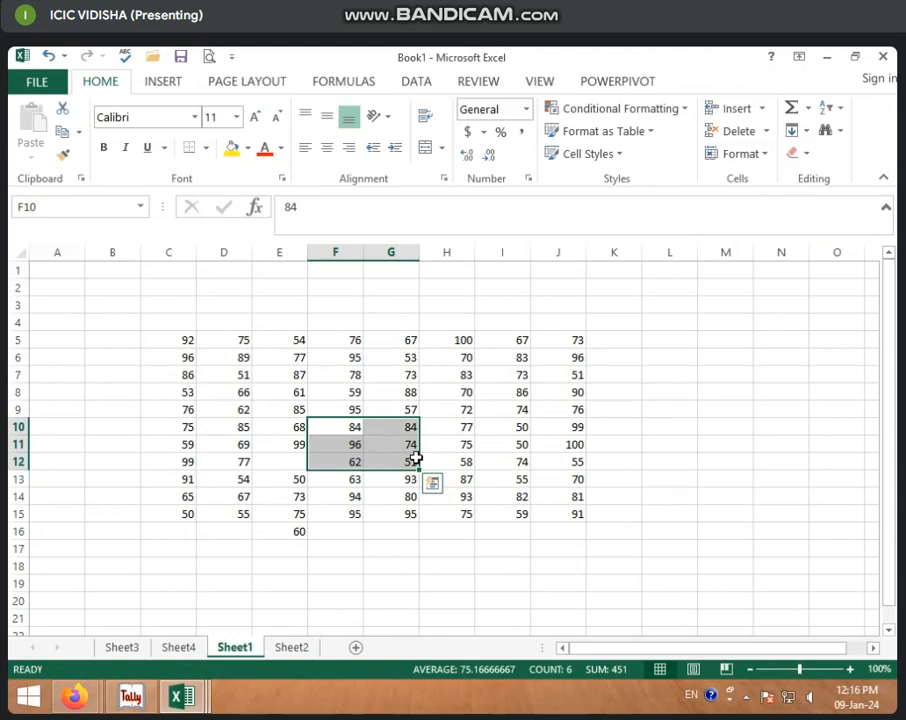
Switch to the blank worksheet Sheet4 and delete it with the Delete Sheet command
click(765, 133)
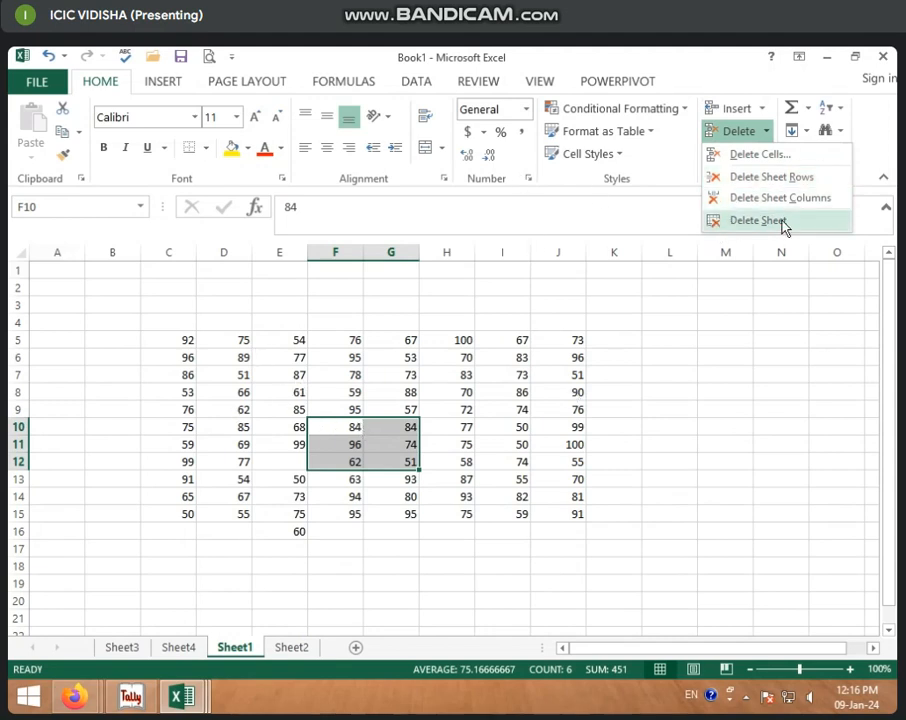
click(291, 655)
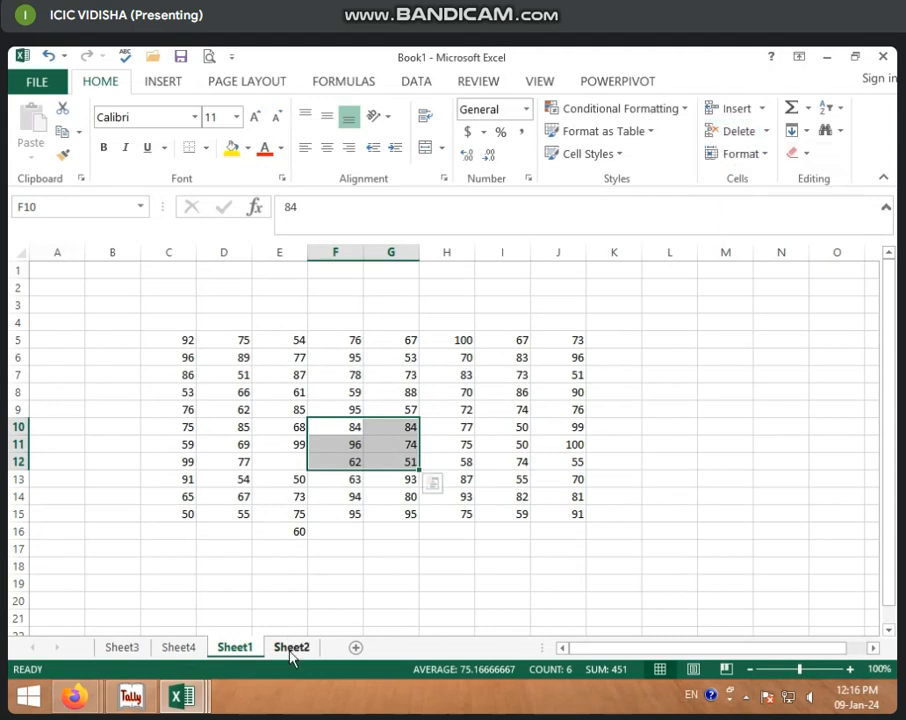
click(272, 652)
click(172, 650)
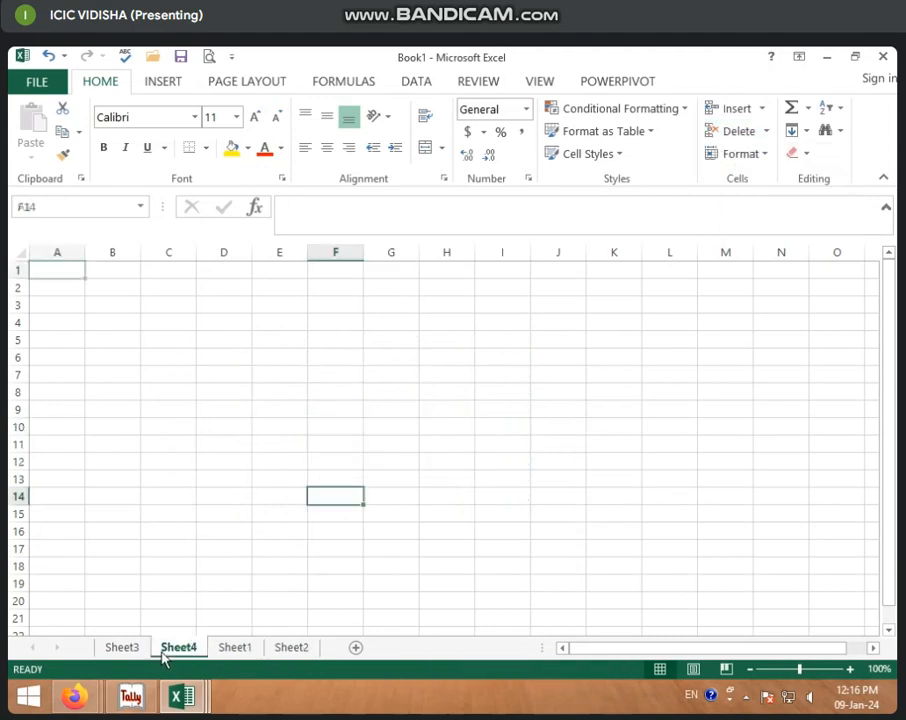
click(764, 134)
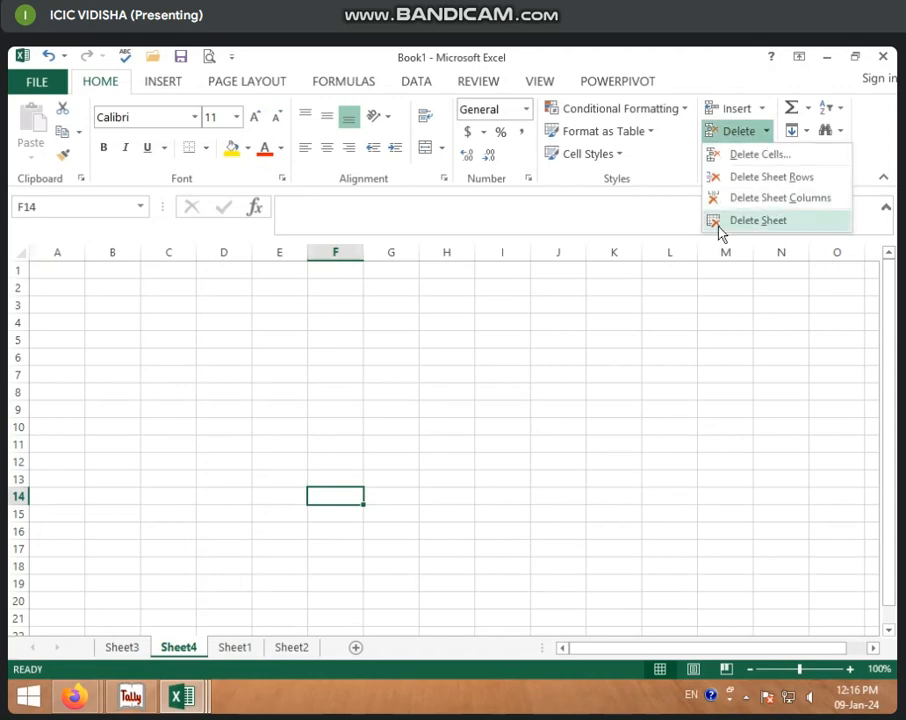
click(757, 222)
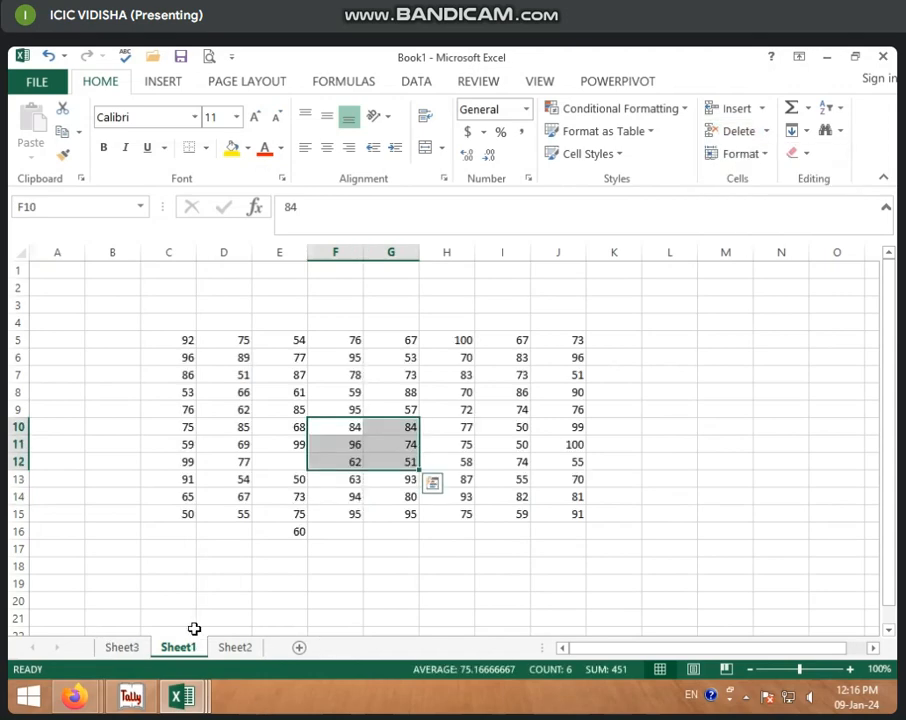
click(443, 370)
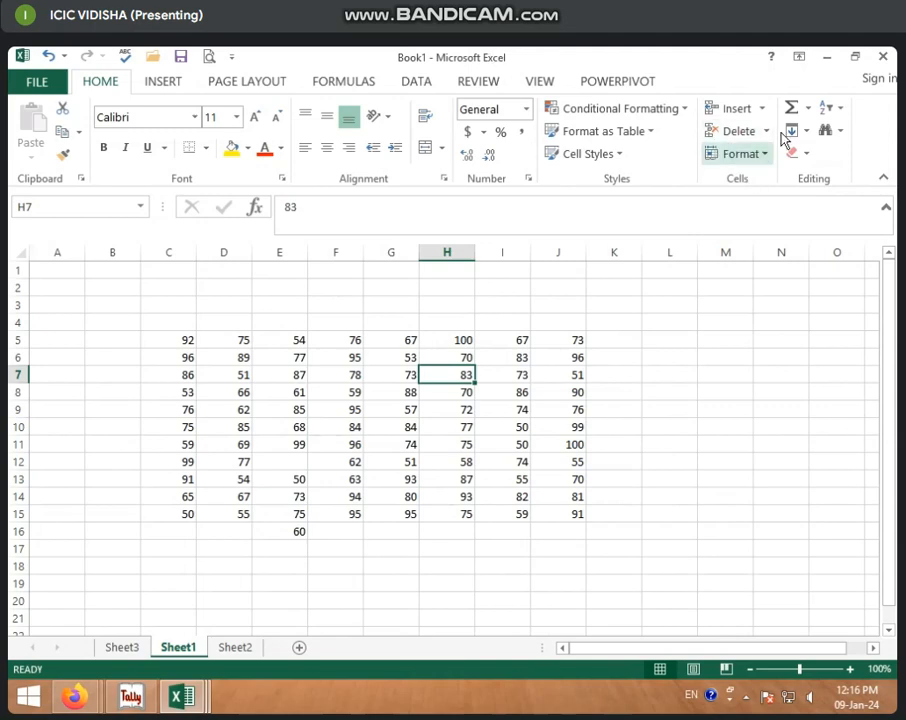
click(338, 79)
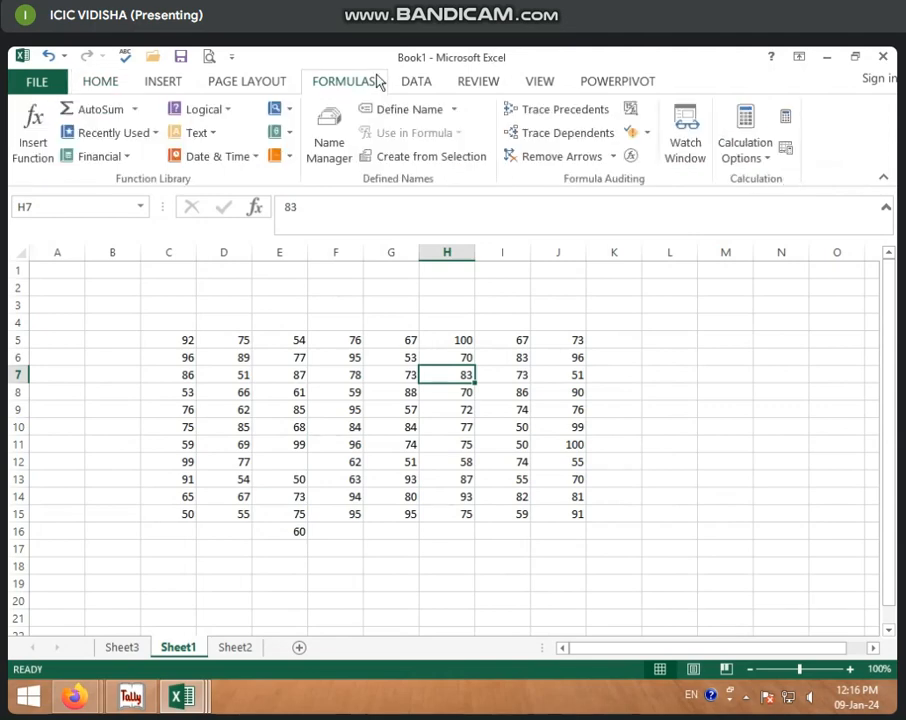
click(630, 81)
click(330, 362)
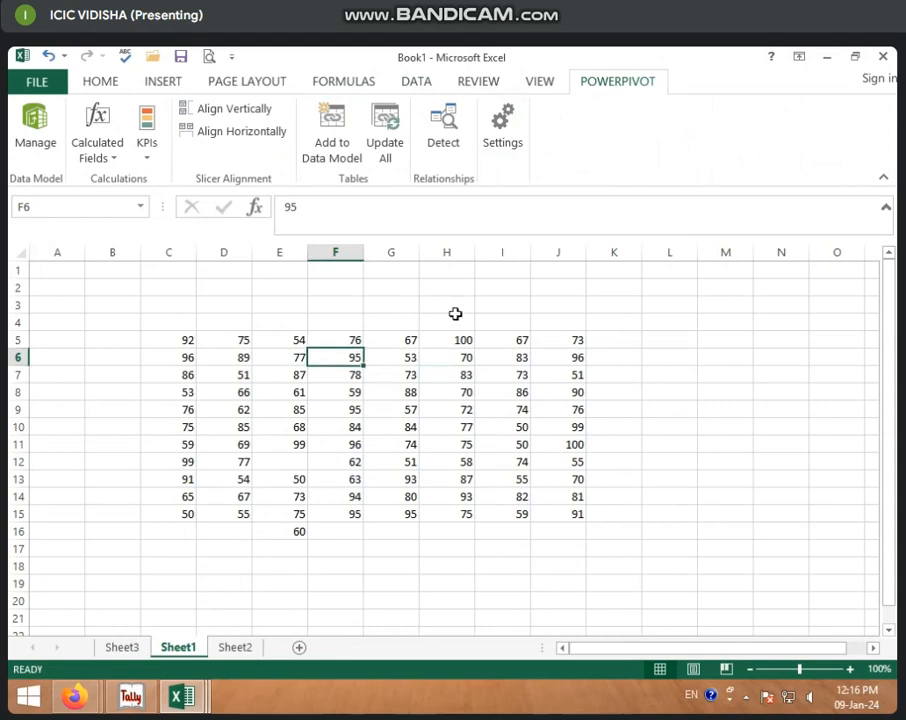
click(115, 83)
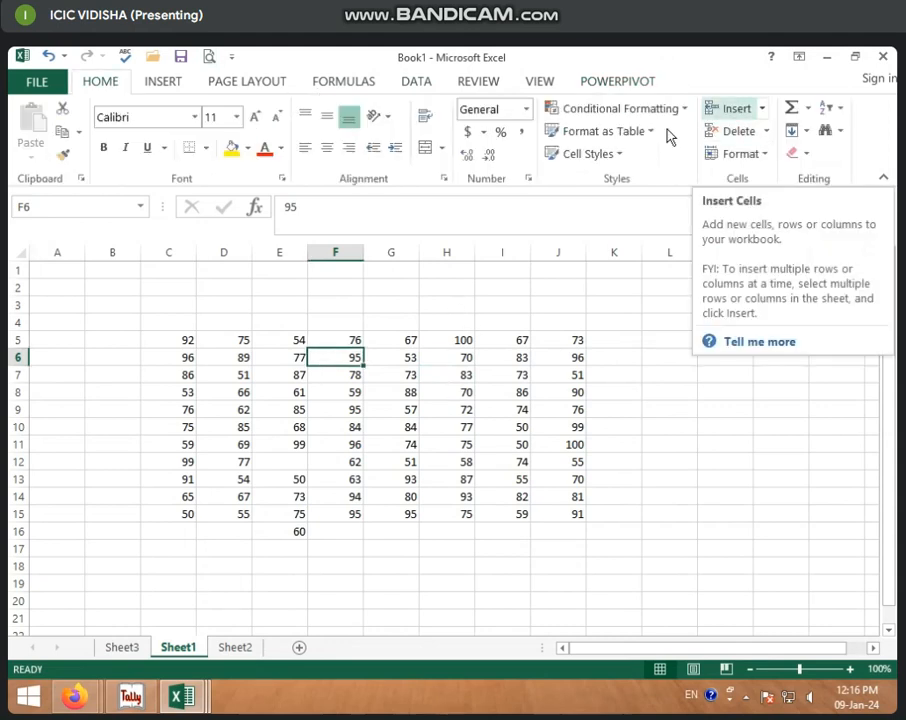
key(Down)
key(Down)
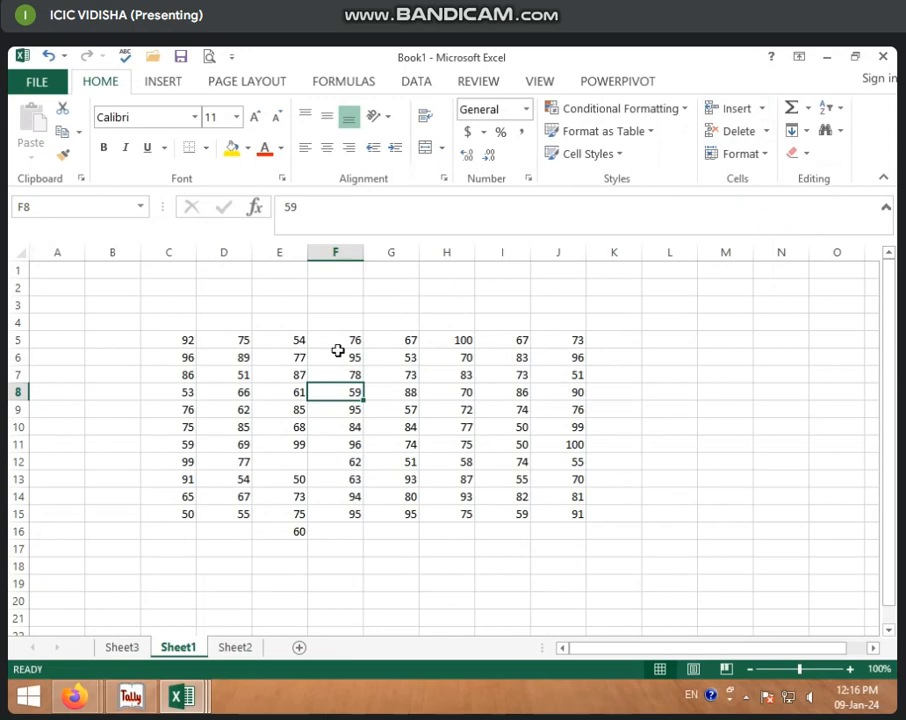
click(179, 502)
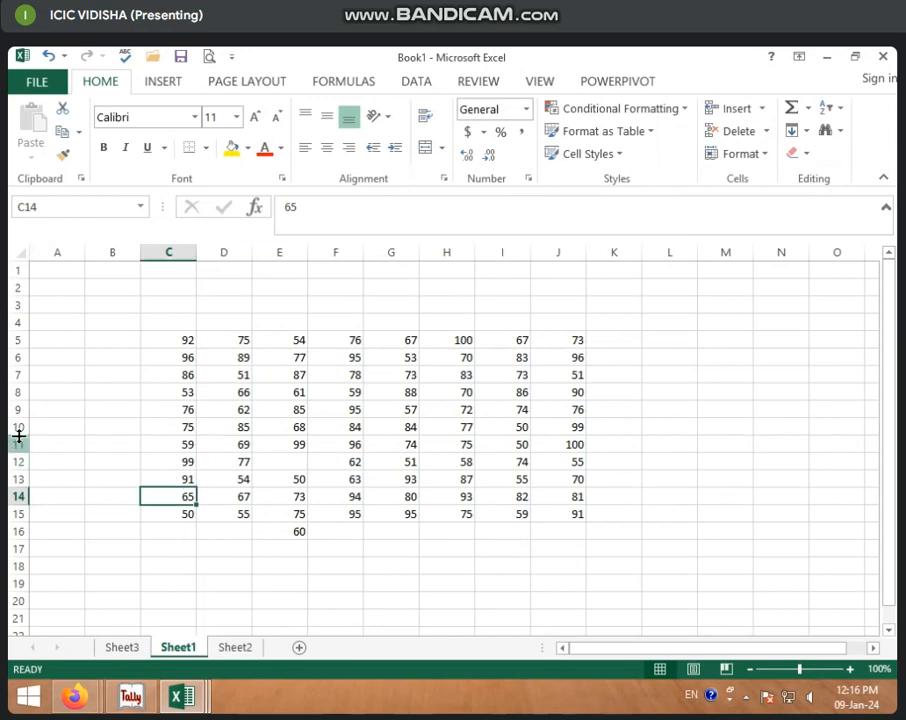
Select entire rows 10 to 13 and insert four blank rows above them
drag(16, 425, 12, 479)
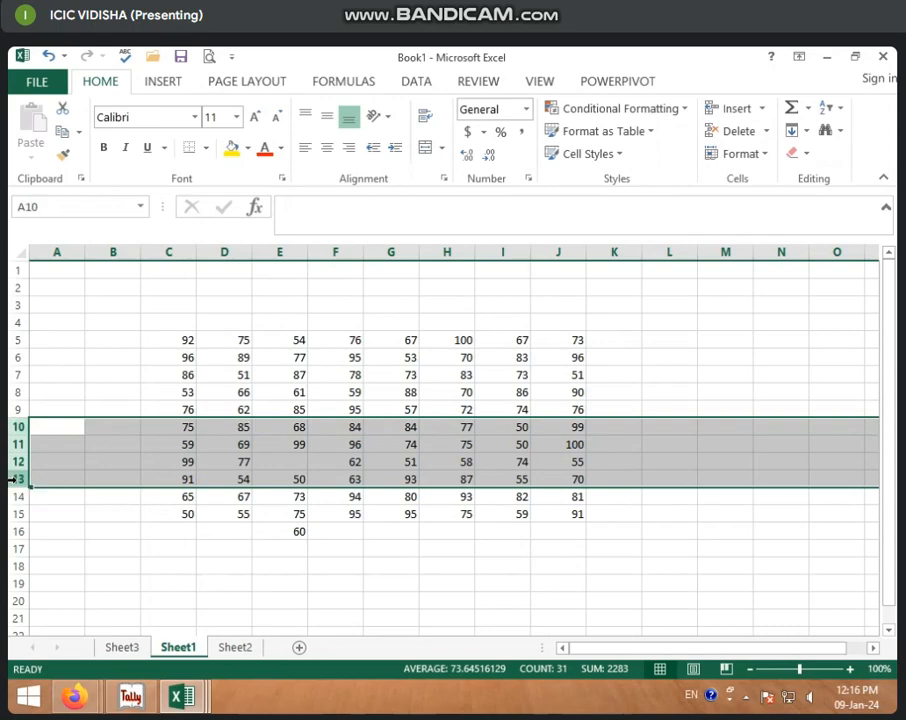
right_click(83, 442)
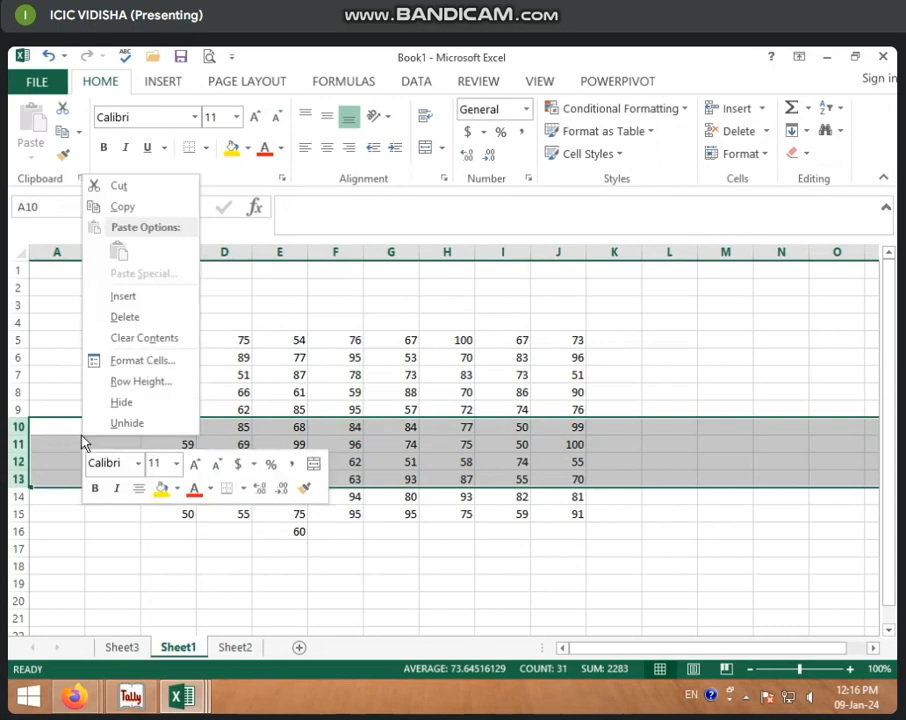
click(124, 296)
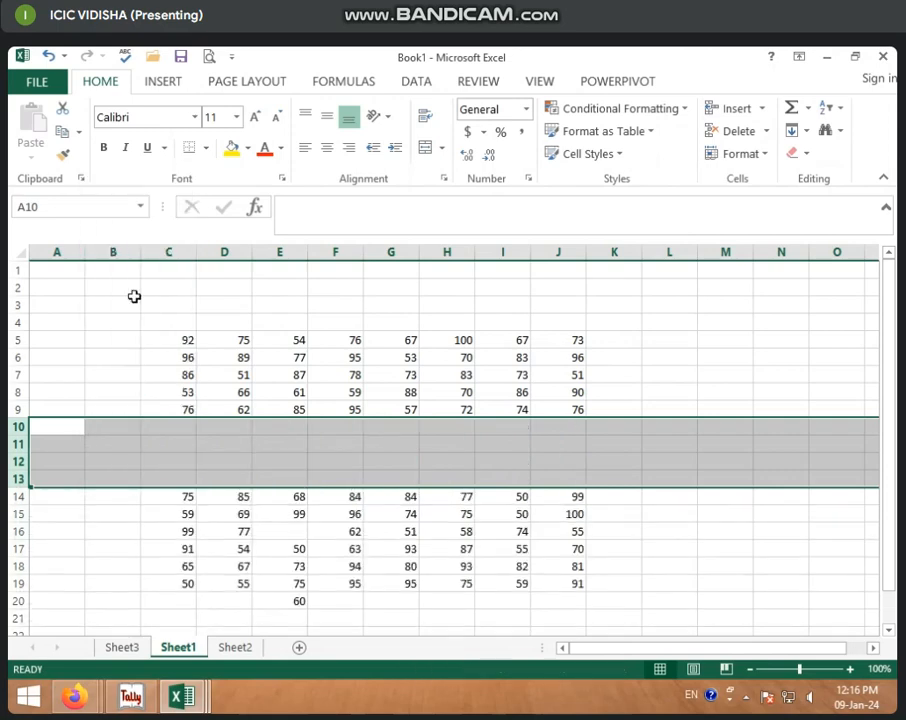
Bring up the available cell commands for the blank cell C11
click(171, 449)
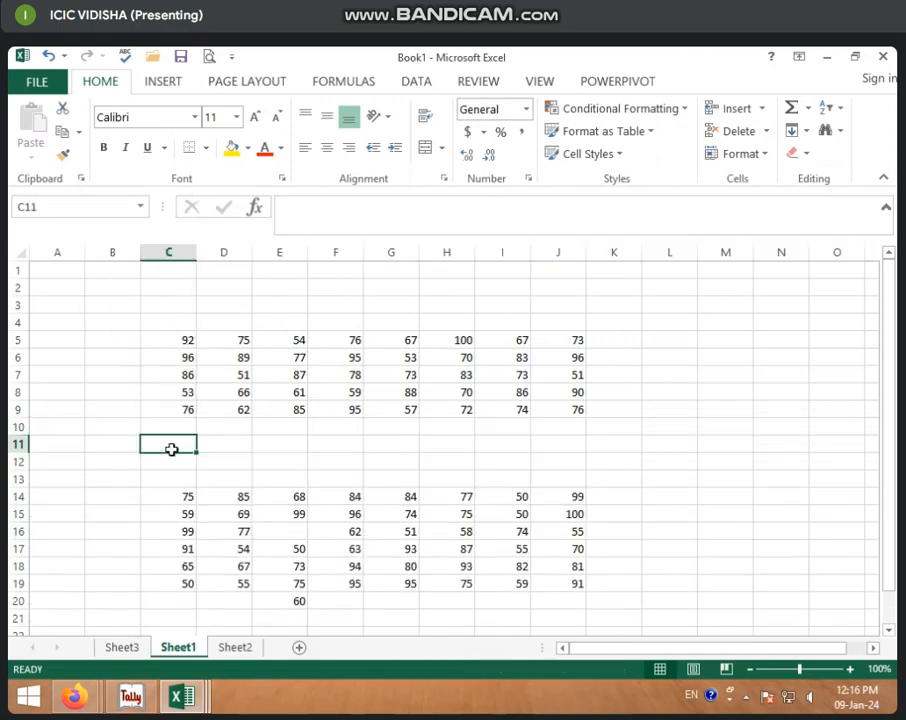
right_click(171, 449)
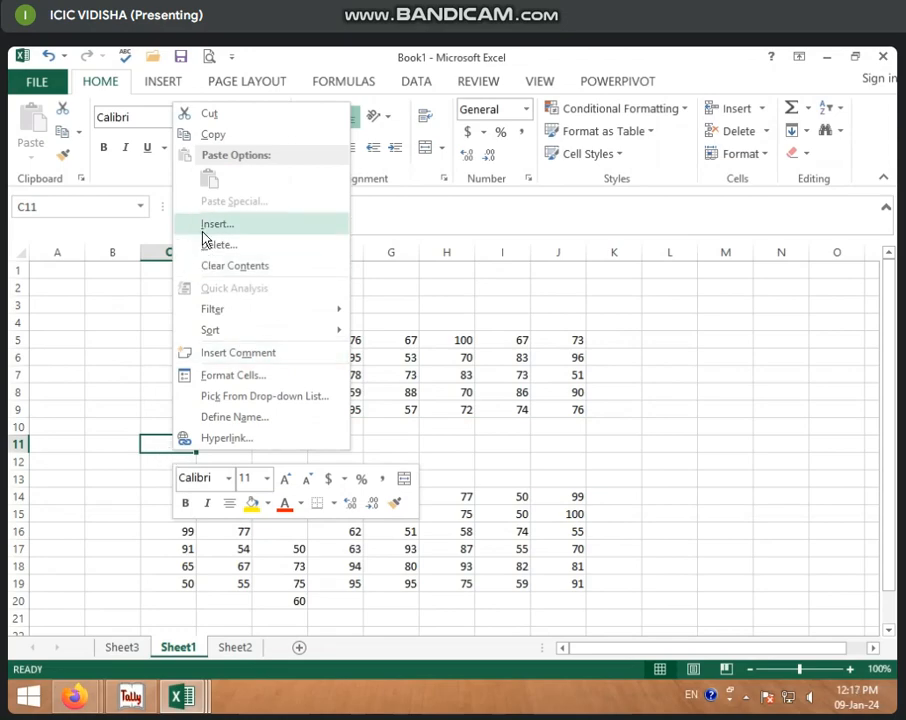